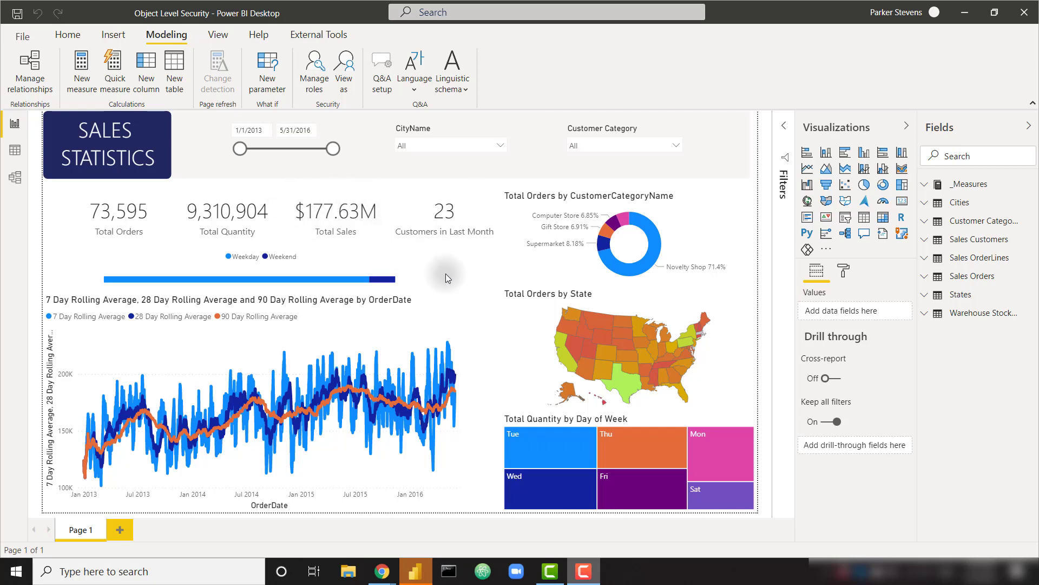
In Data view, expand Sales OrderLines and inspect its Quantity and UnitPrice columns
click(14, 150)
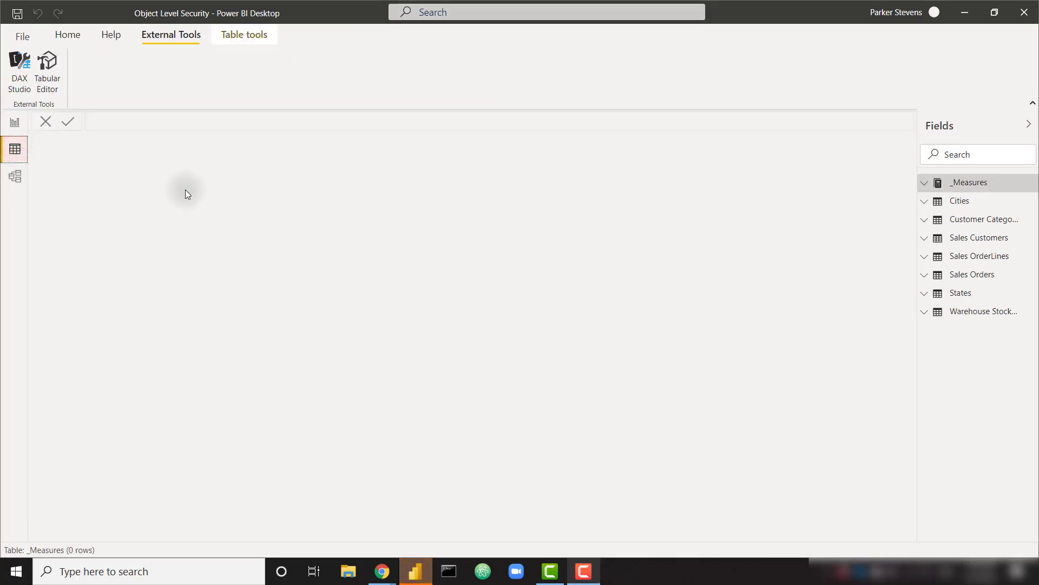
click(984, 261)
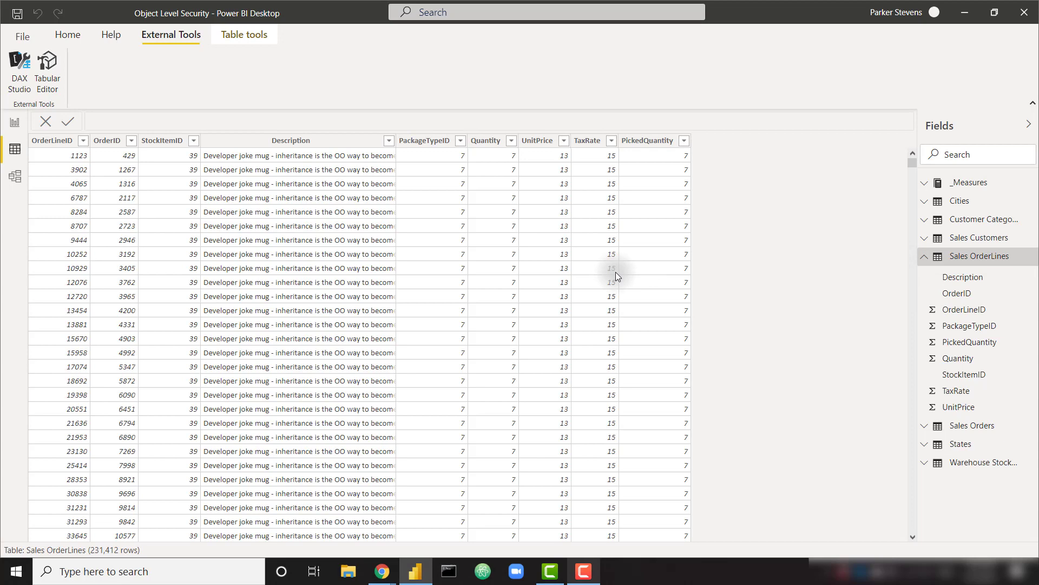
click(484, 140)
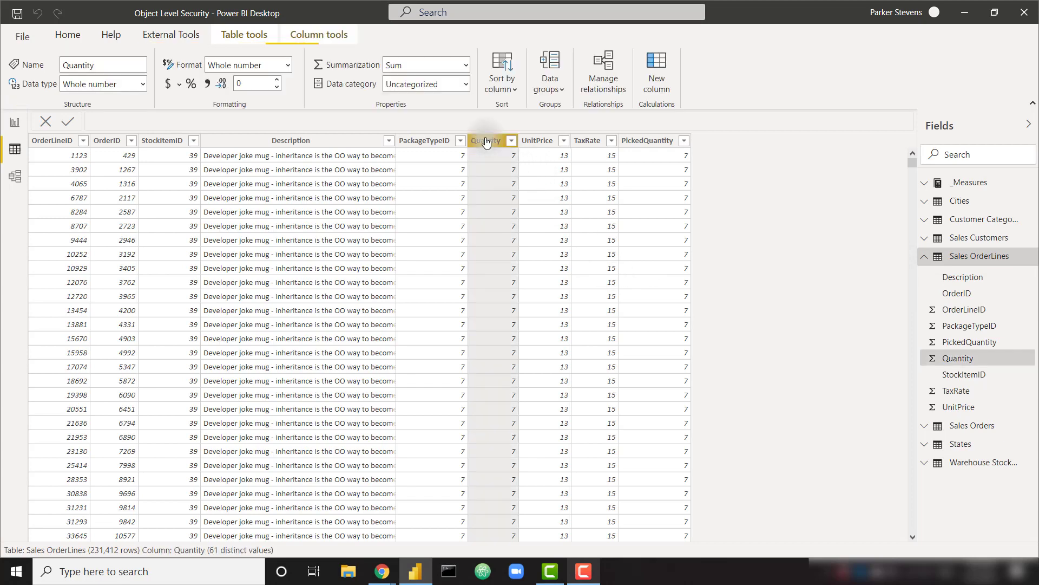
click(549, 142)
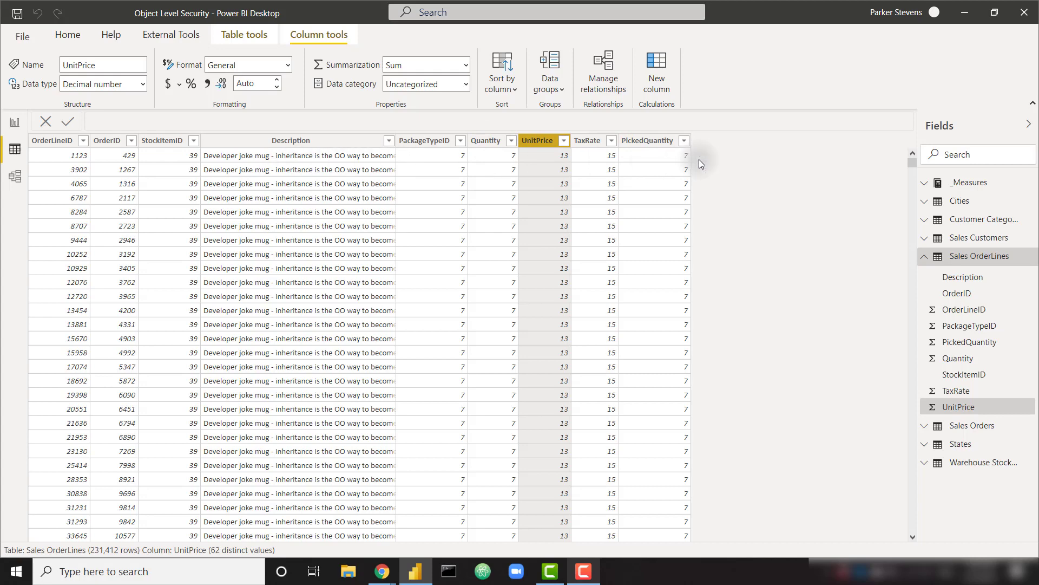
Examine the Total Sales SUMX measure formula in _Measures, then go back to the report page
click(974, 182)
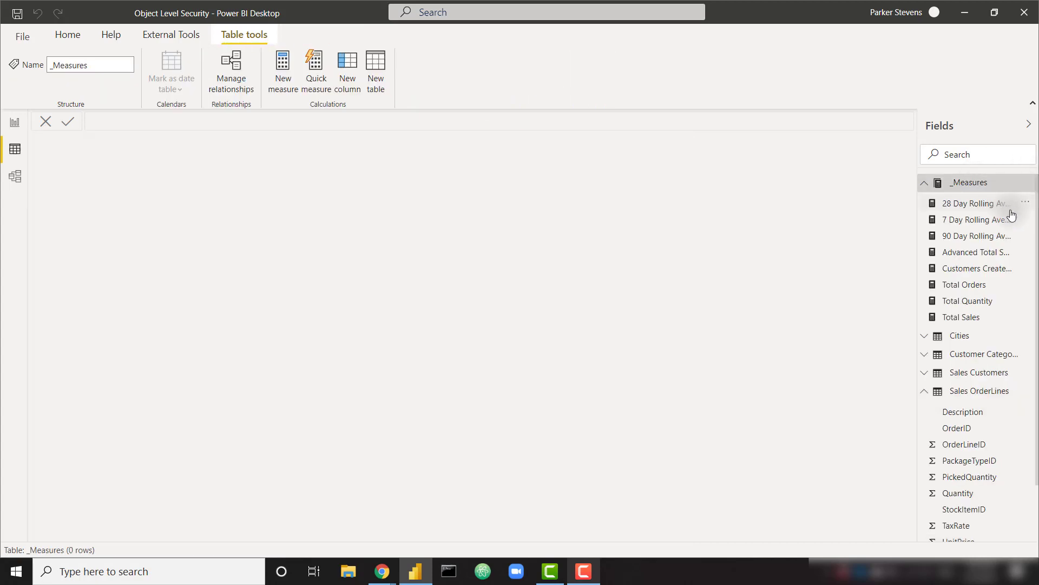
click(996, 325)
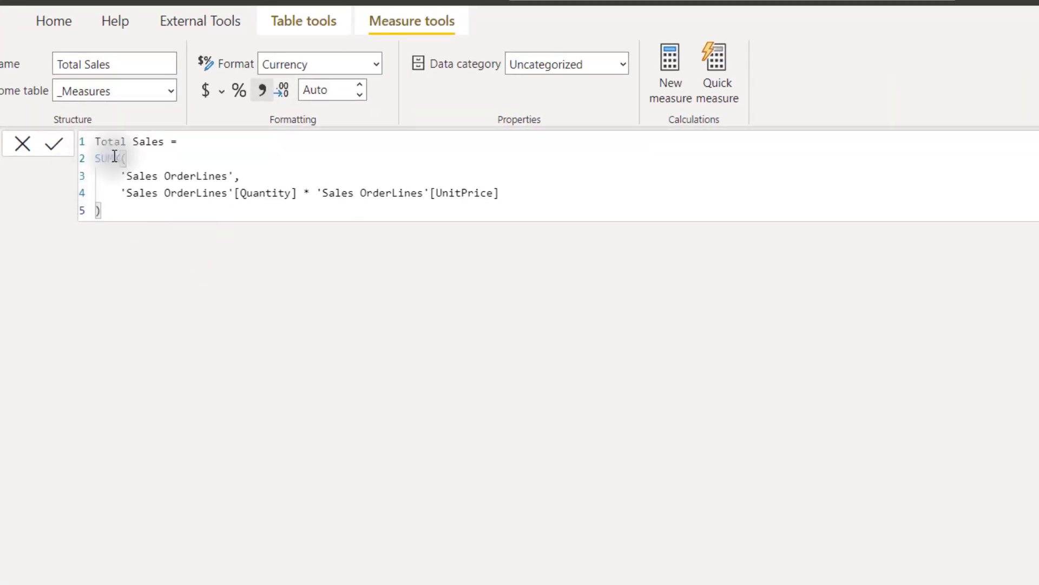
click(111, 131)
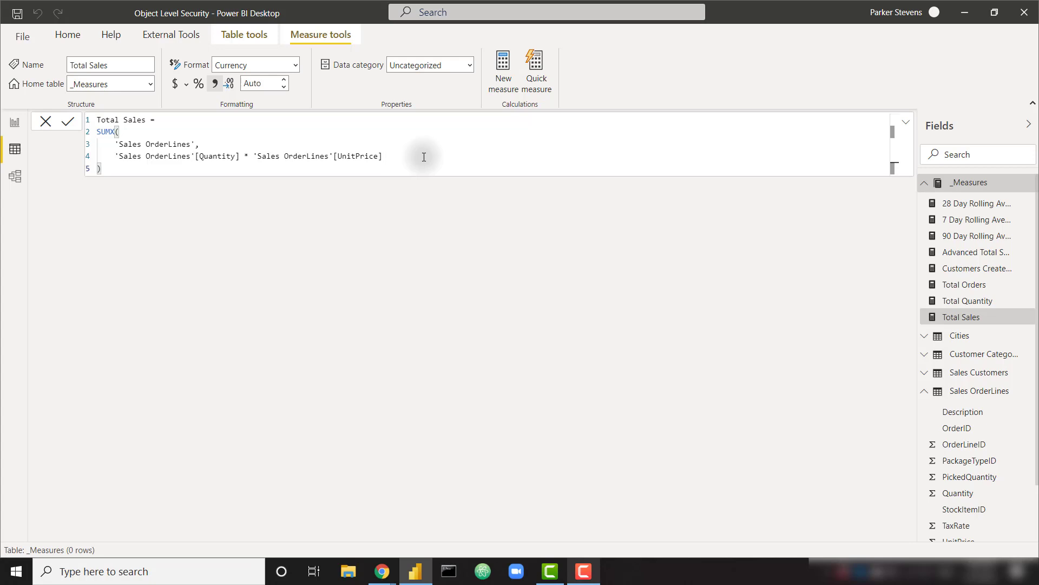
click(15, 123)
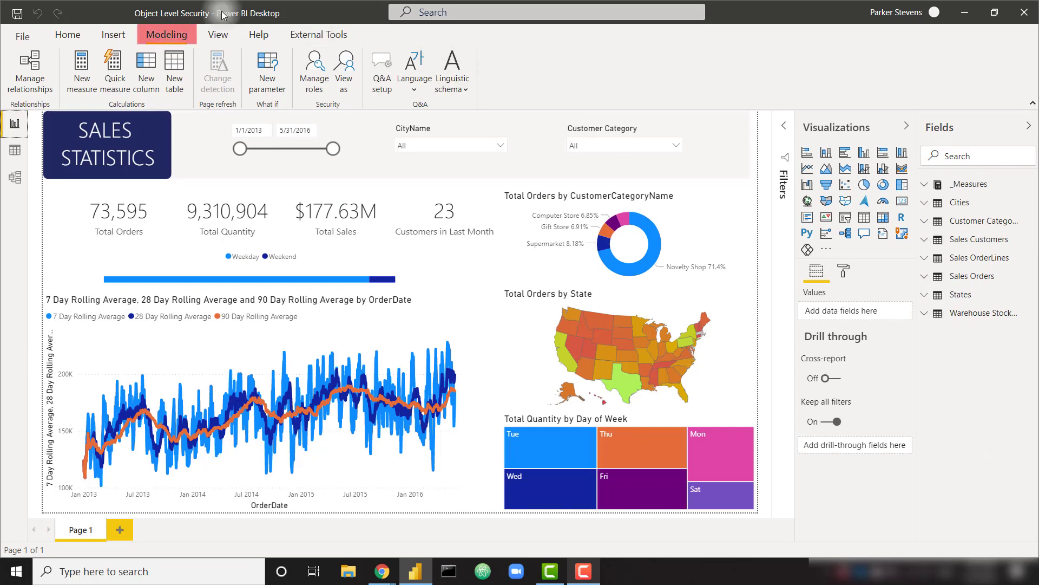
Add a role named RevenueRestricted in Manage roles and save it
click(311, 68)
click(163, 155)
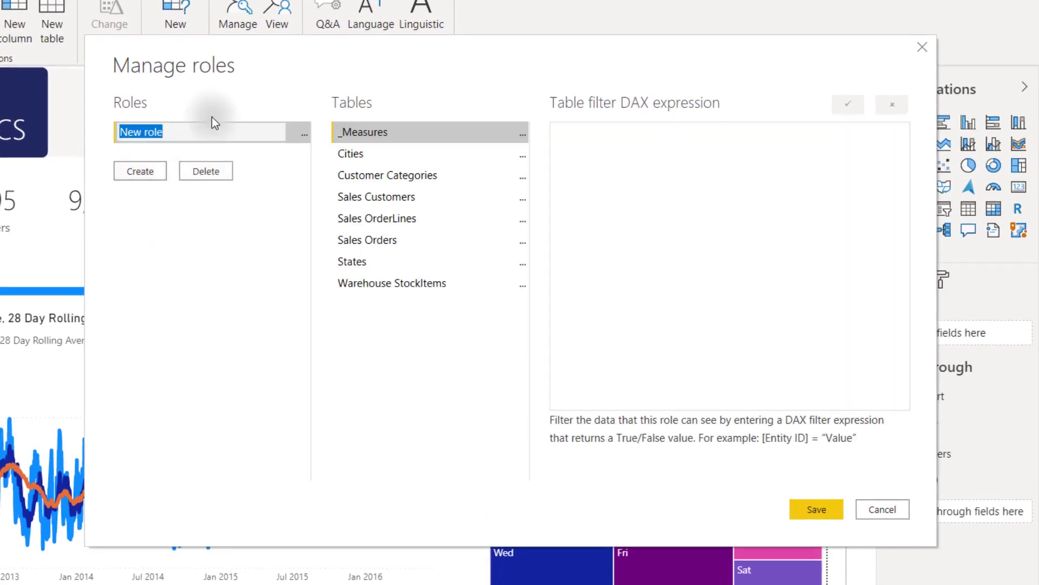
text(RevenueRe)
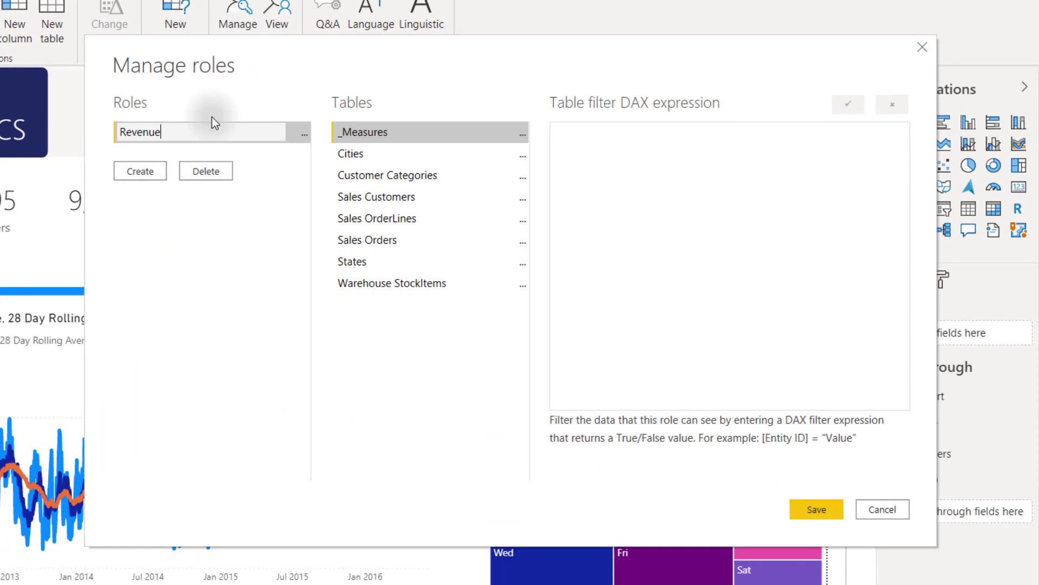
text(stricted)
click(798, 514)
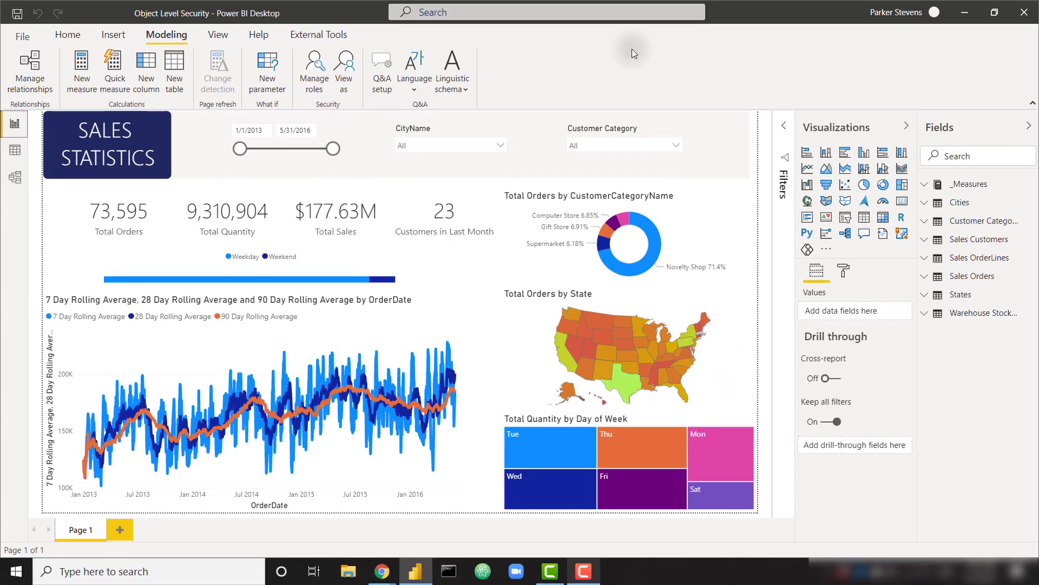
Launch Tabular Editor from External Tools on this model and move its window into view
click(326, 37)
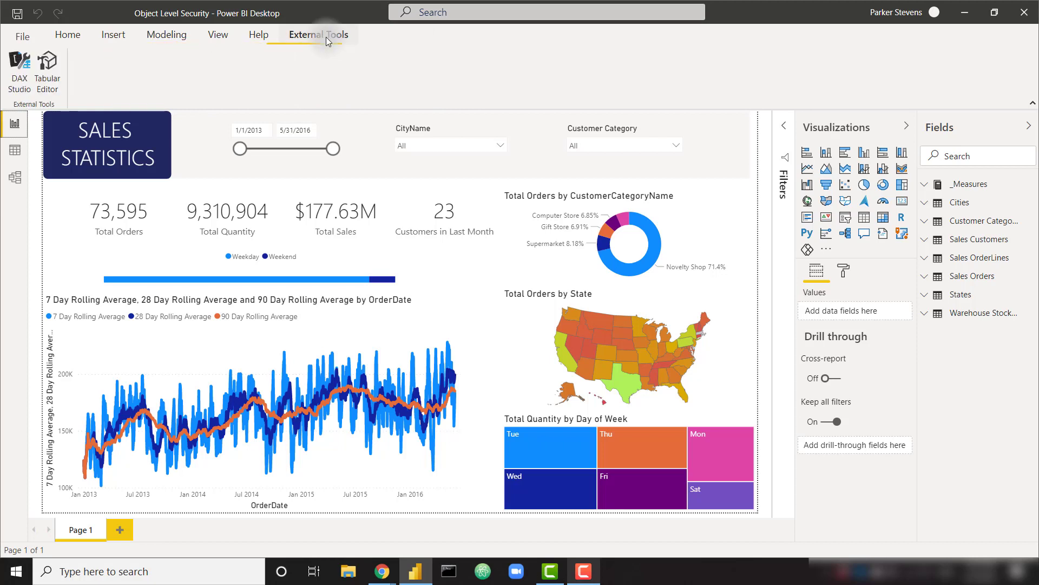
click(49, 85)
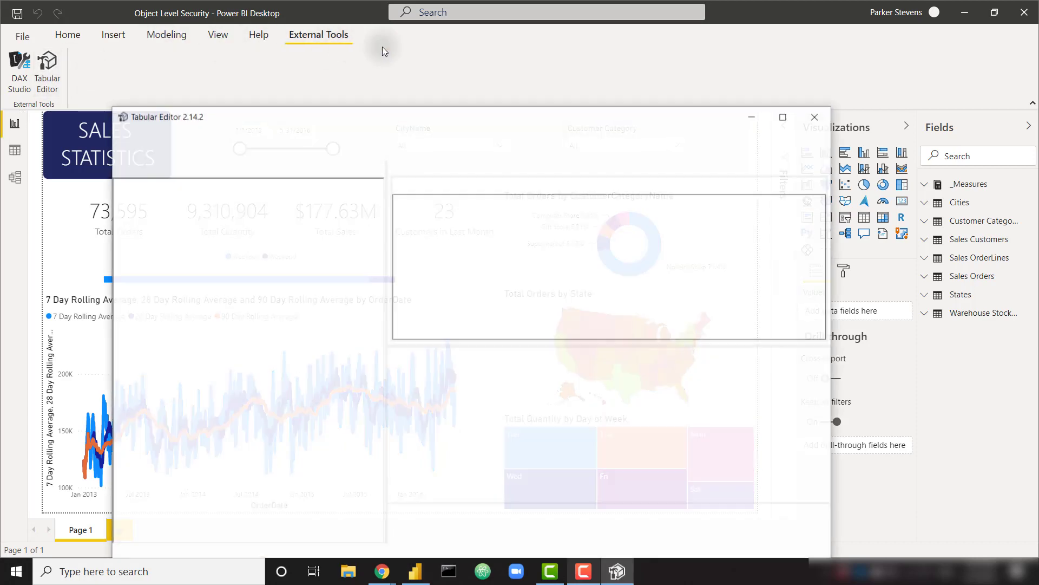
drag(521, 114, 628, 79)
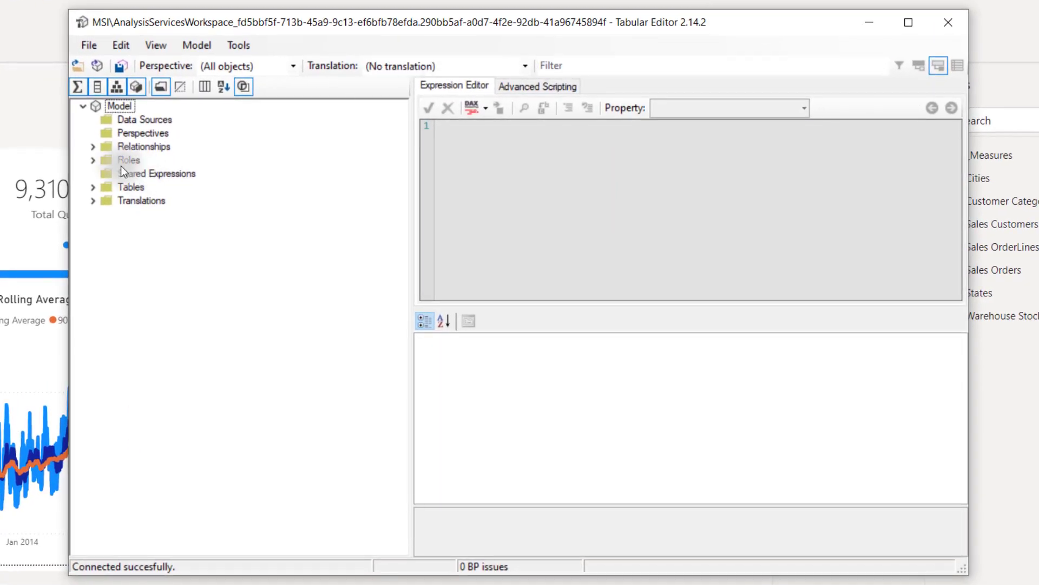
Select the RevenueRestricted role and expand its table permissions, all eight at Default
click(95, 161)
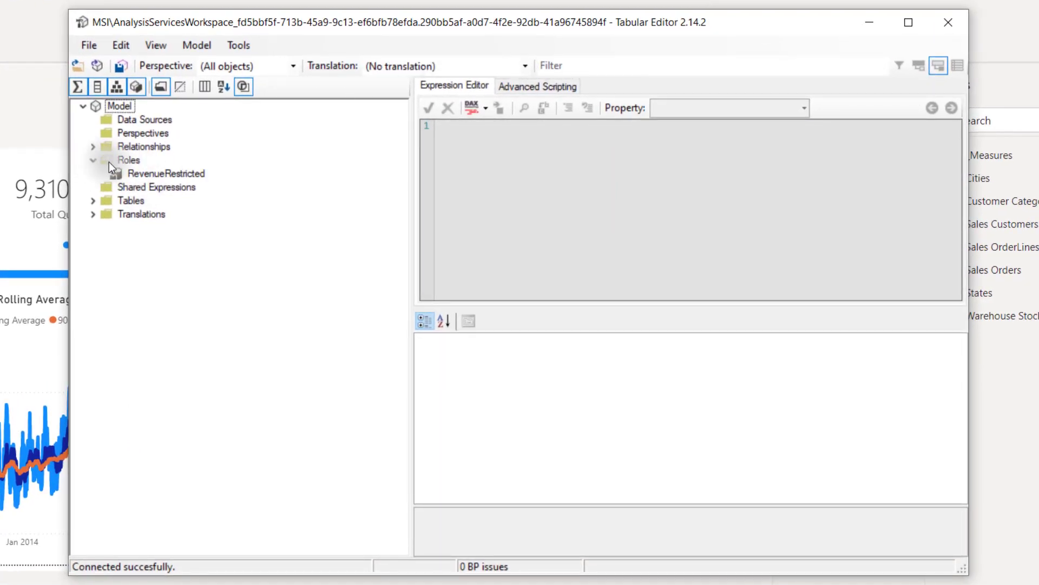
click(180, 175)
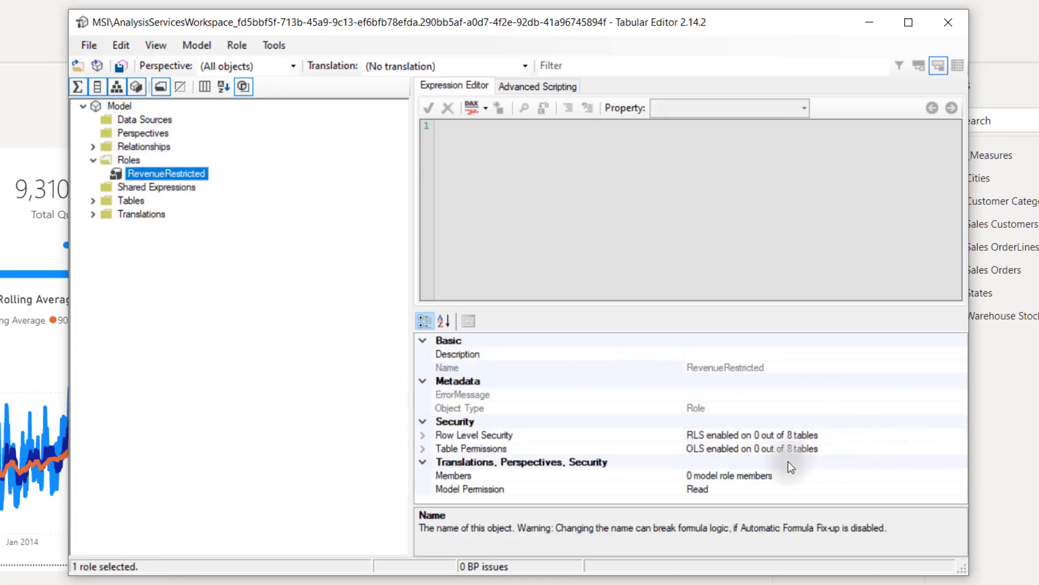
click(746, 490)
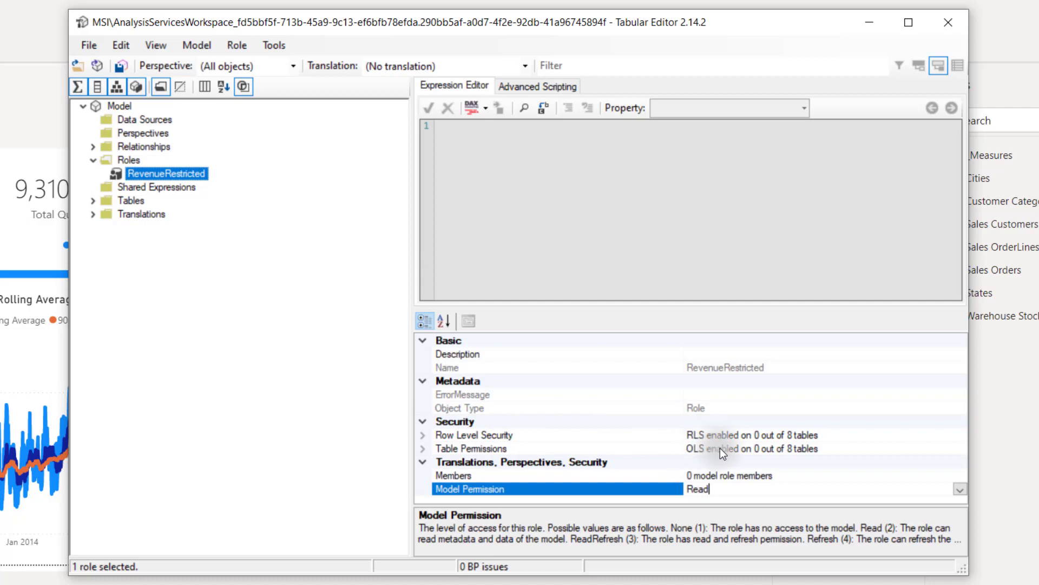
click(424, 449)
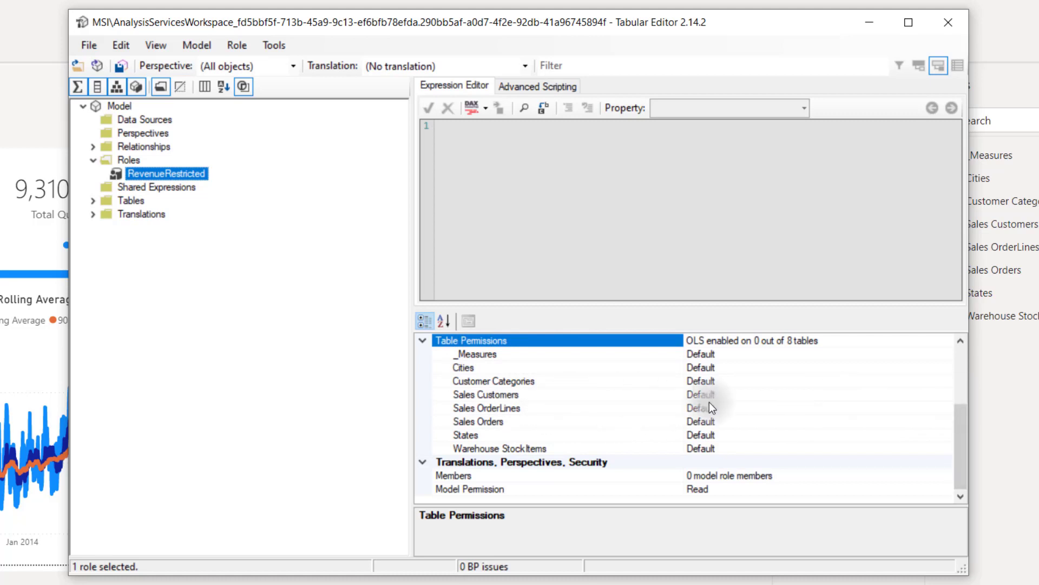
Set RevenueRestricted's Sales OrderLines table permission to None and save the model
click(951, 411)
click(947, 409)
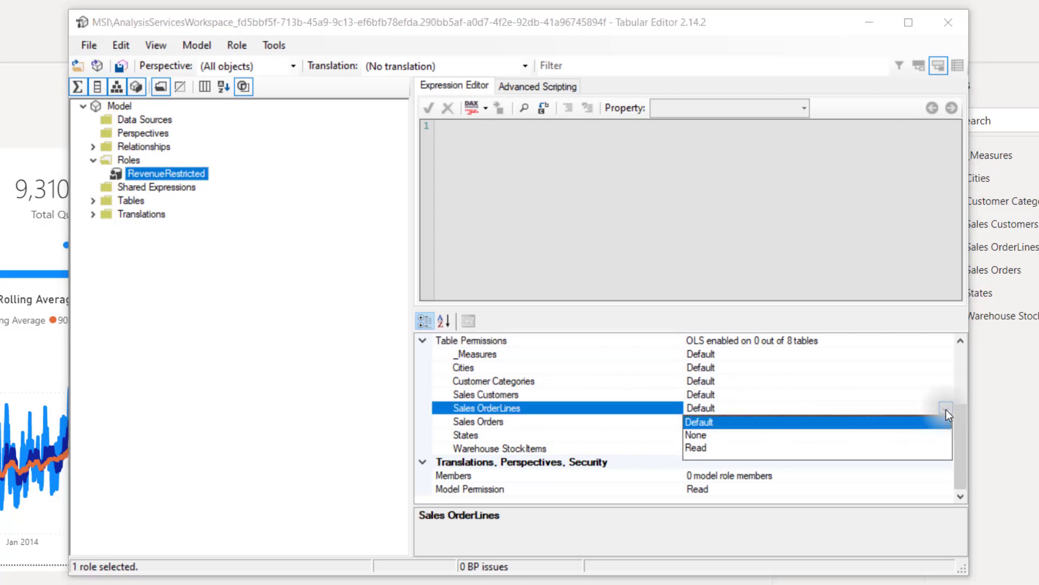
click(703, 435)
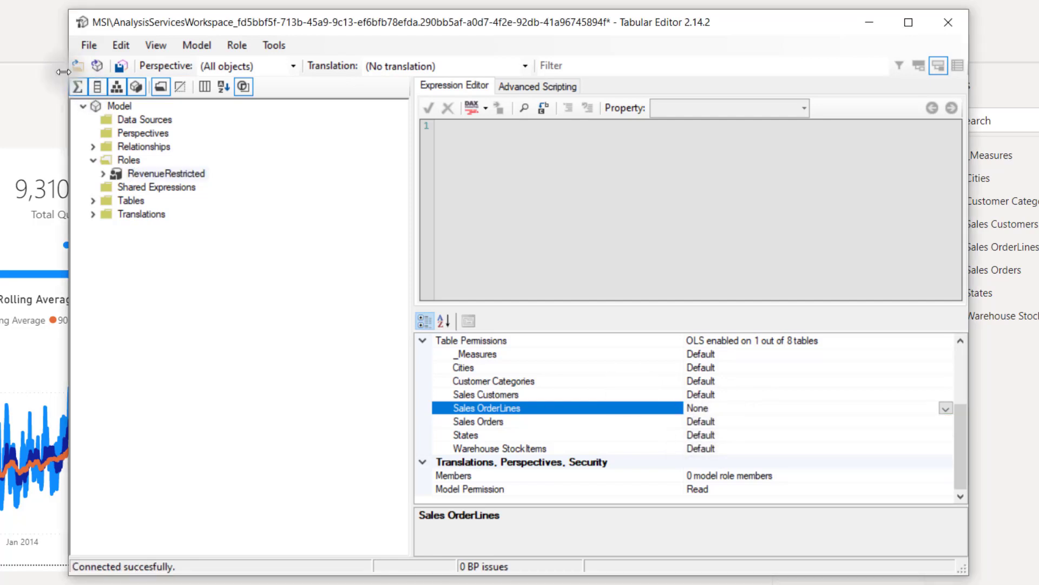
click(89, 45)
click(115, 104)
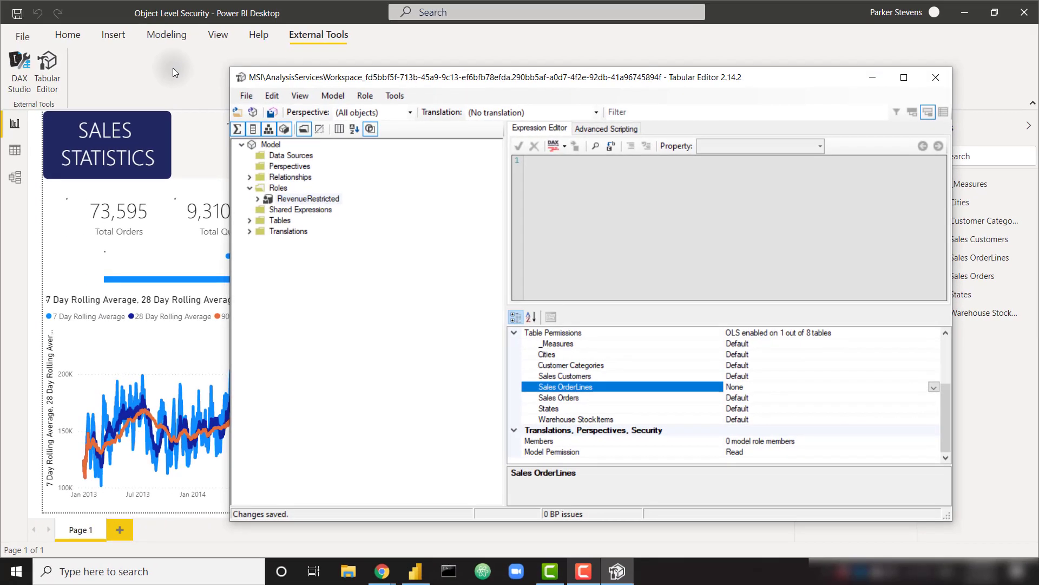
Preview the report as the RevenueRestricted role and inspect the visuals showing field errors
click(390, 147)
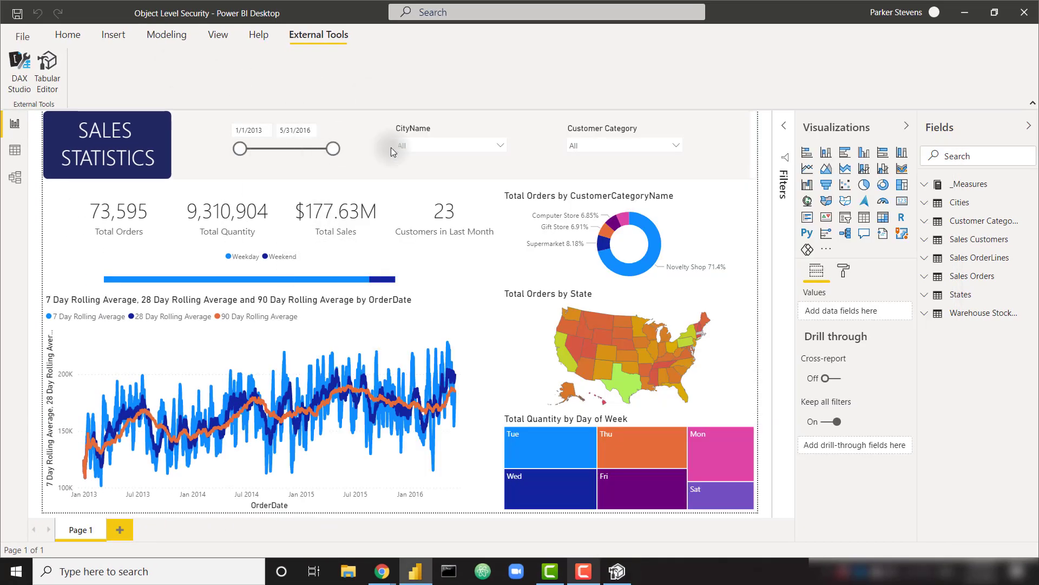
click(154, 37)
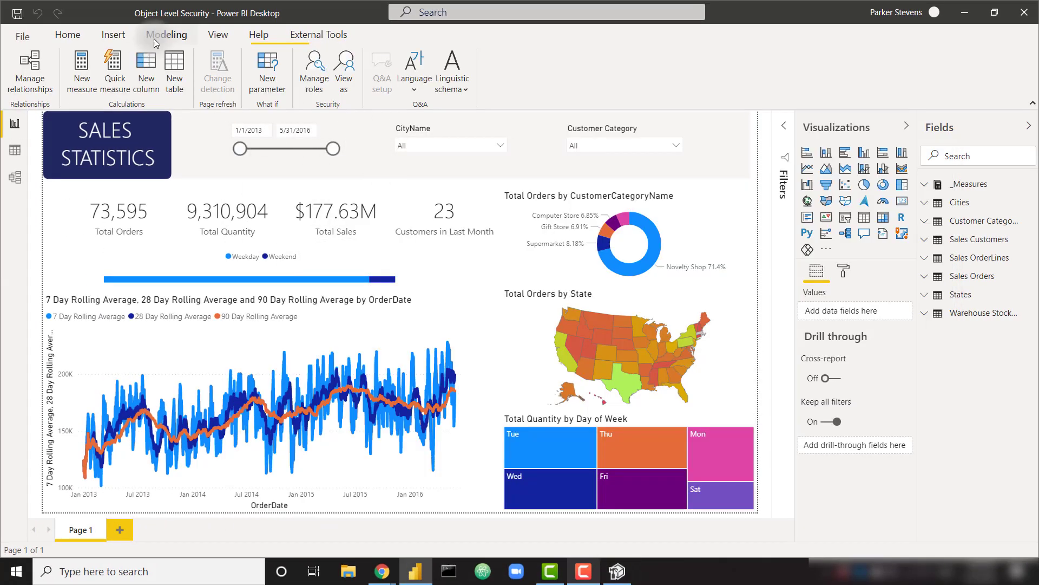
click(343, 73)
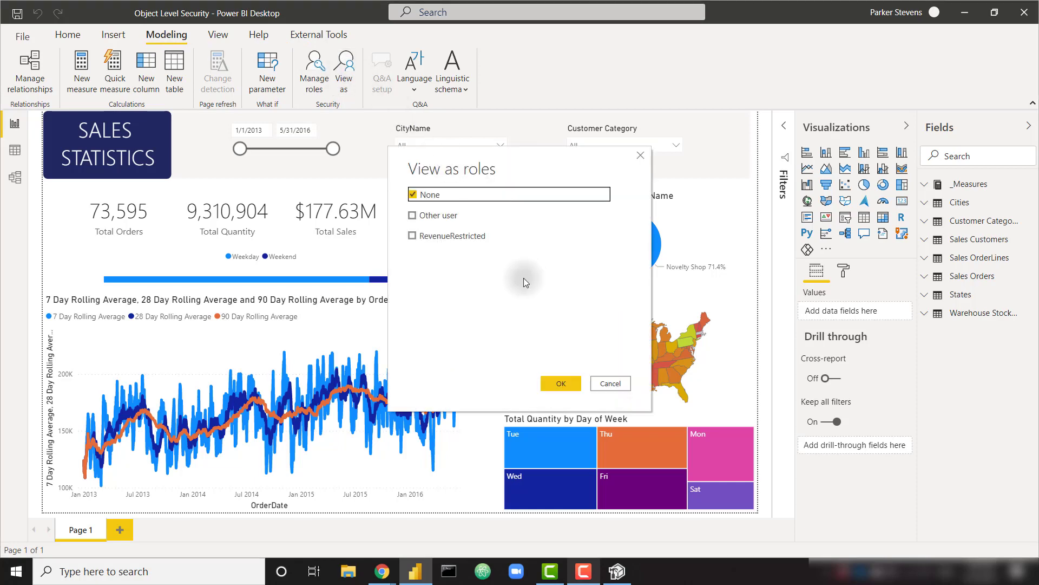
click(469, 235)
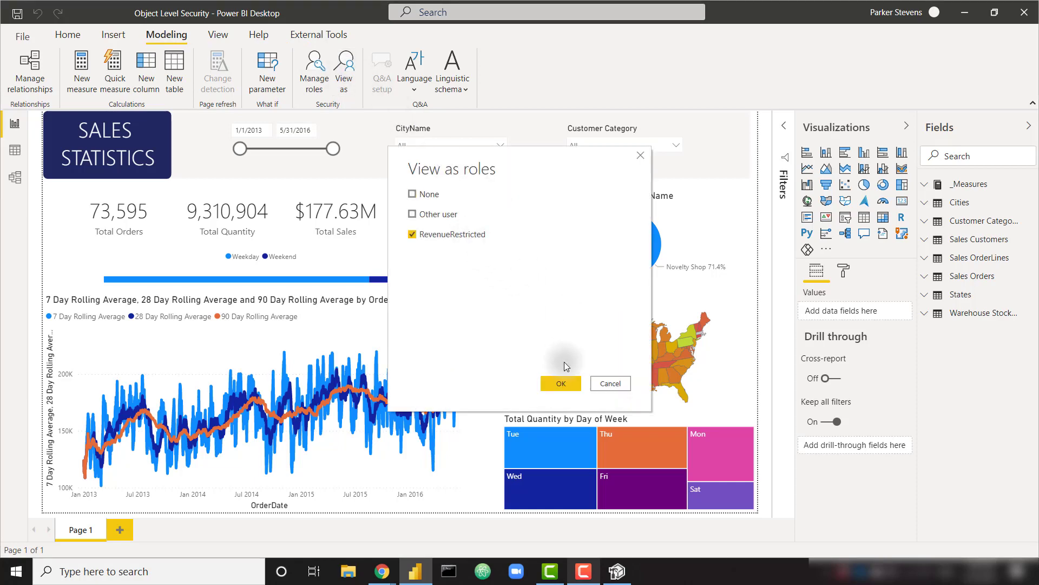
click(562, 383)
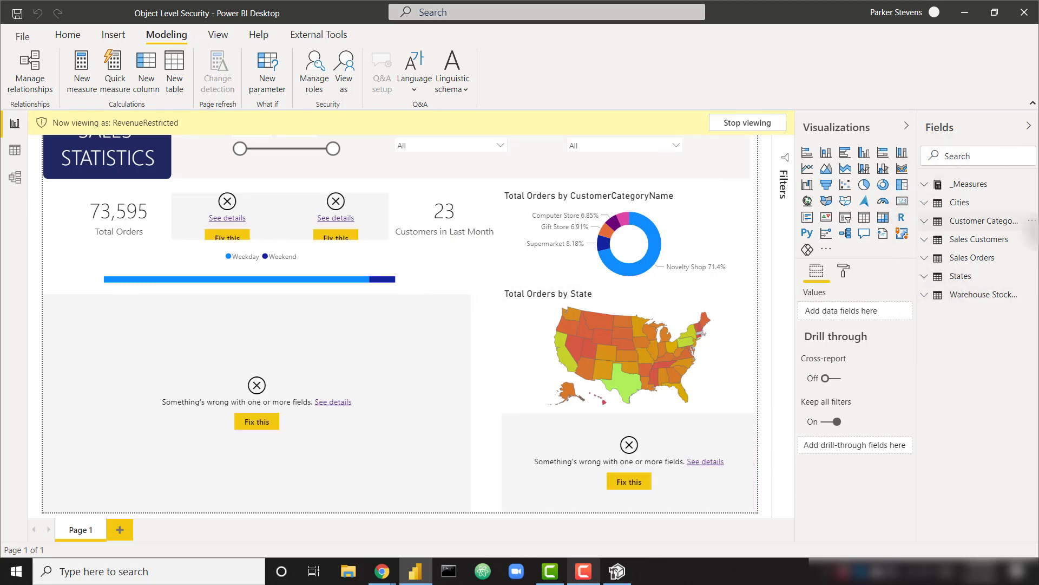
mouse_move(965, 268)
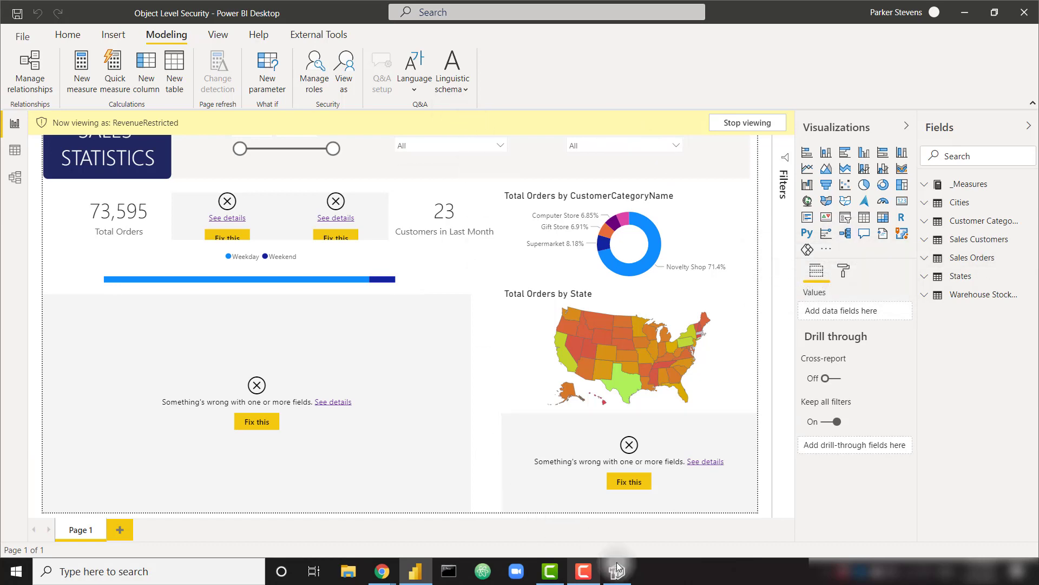
Restore the Sales OrderLines table permission for RevenueRestricted to Default
click(621, 578)
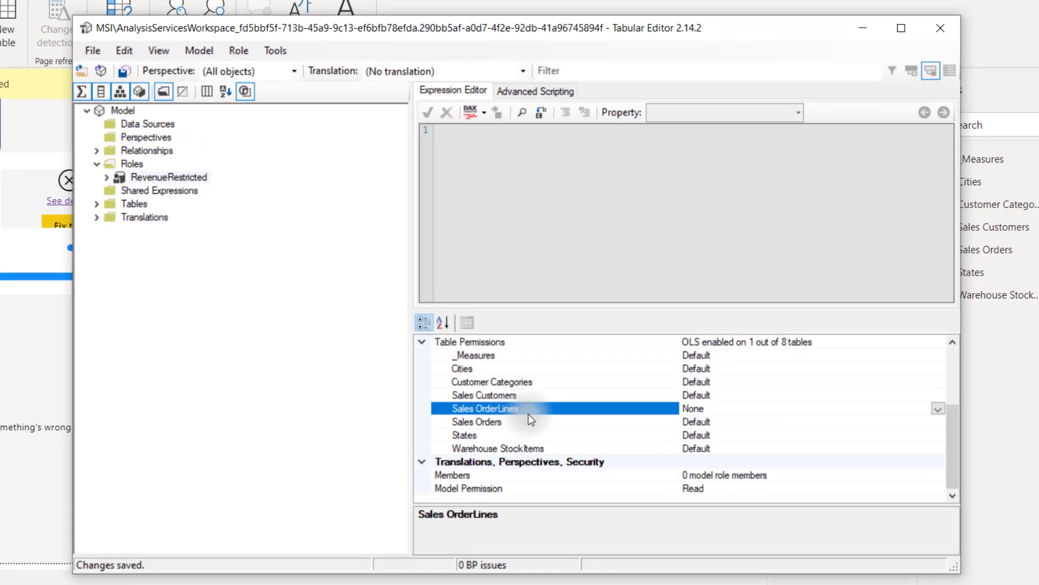
click(938, 409)
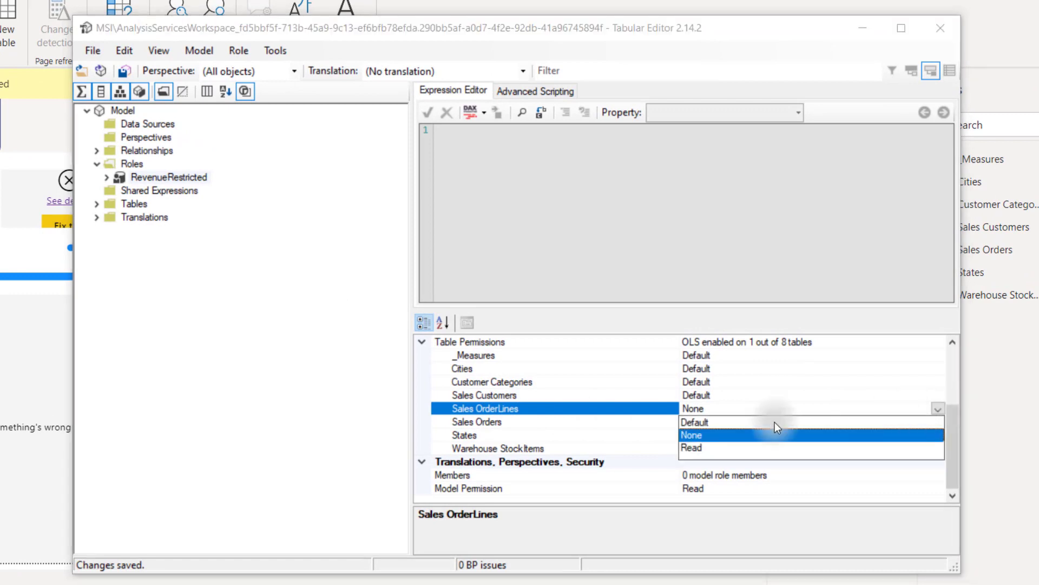
click(772, 424)
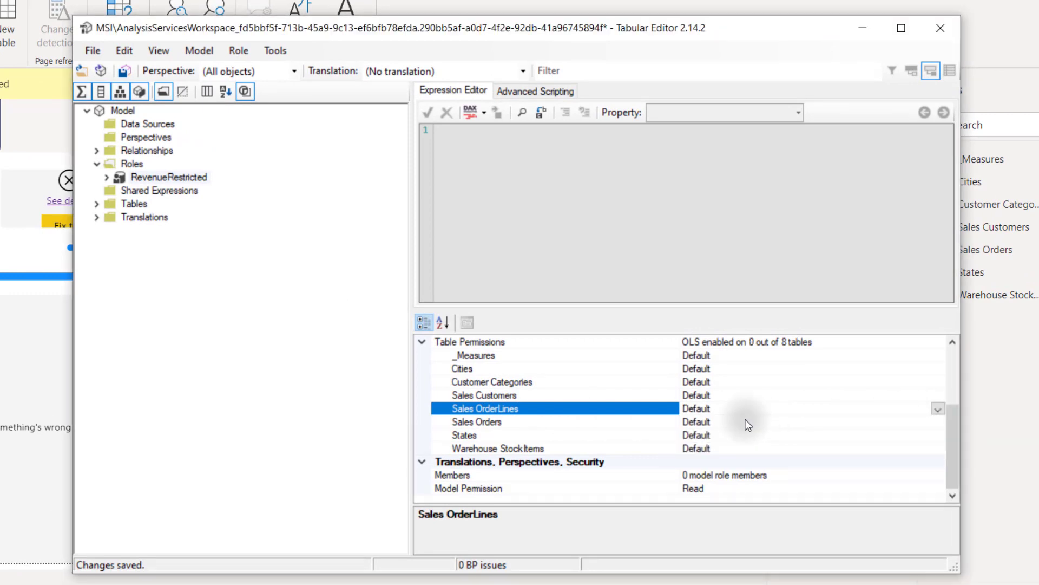
Set UnitPrice's object-level security for RevenueRestricted to None and save the model
click(96, 205)
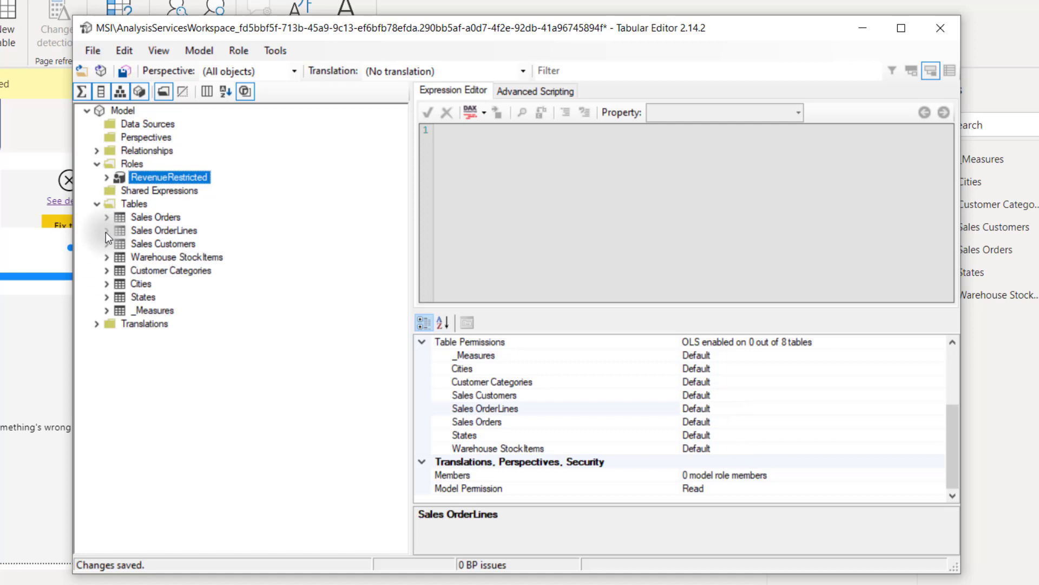
click(106, 231)
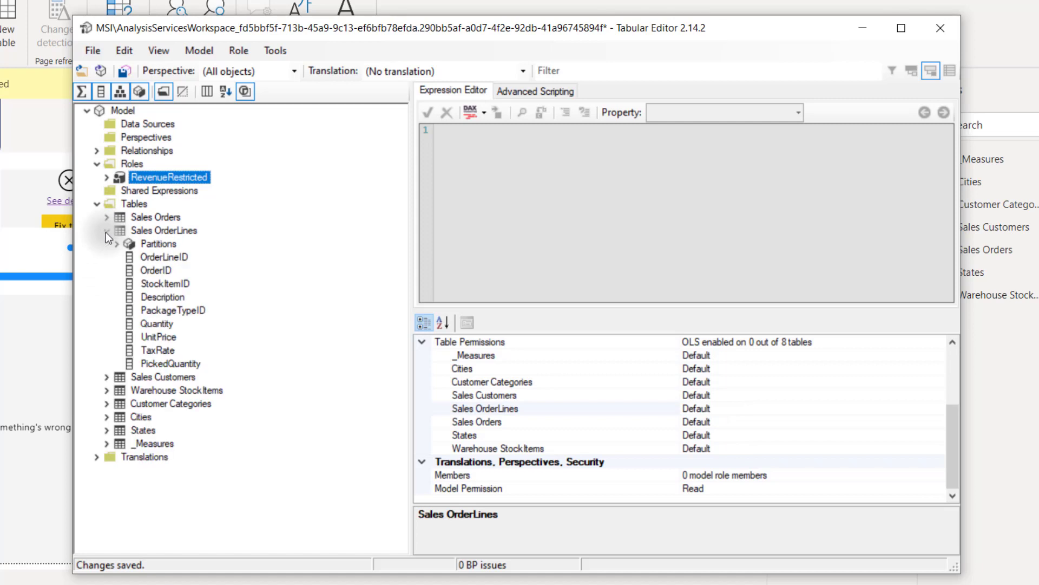
click(165, 337)
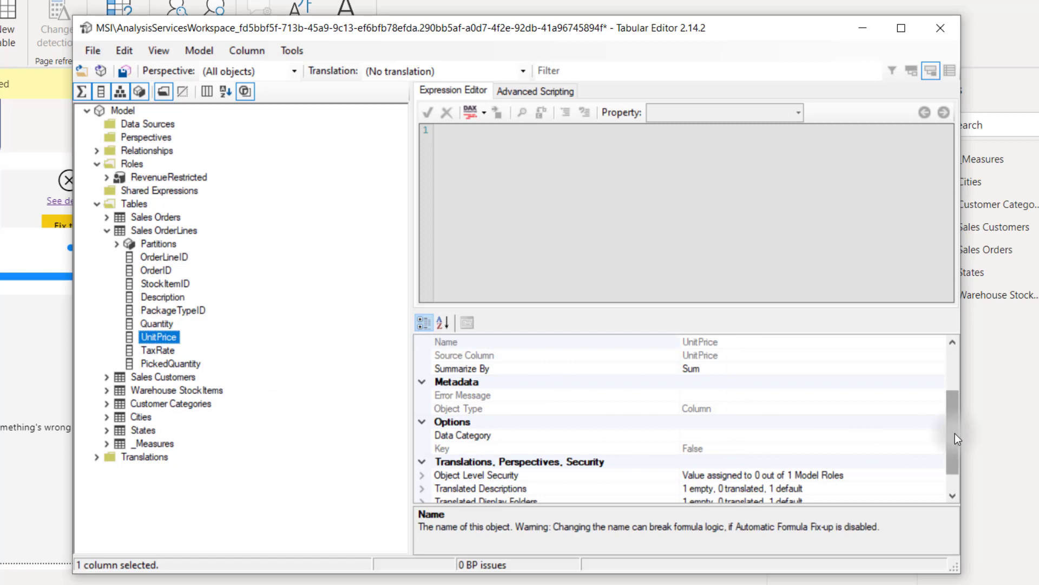
drag(955, 433, 960, 451)
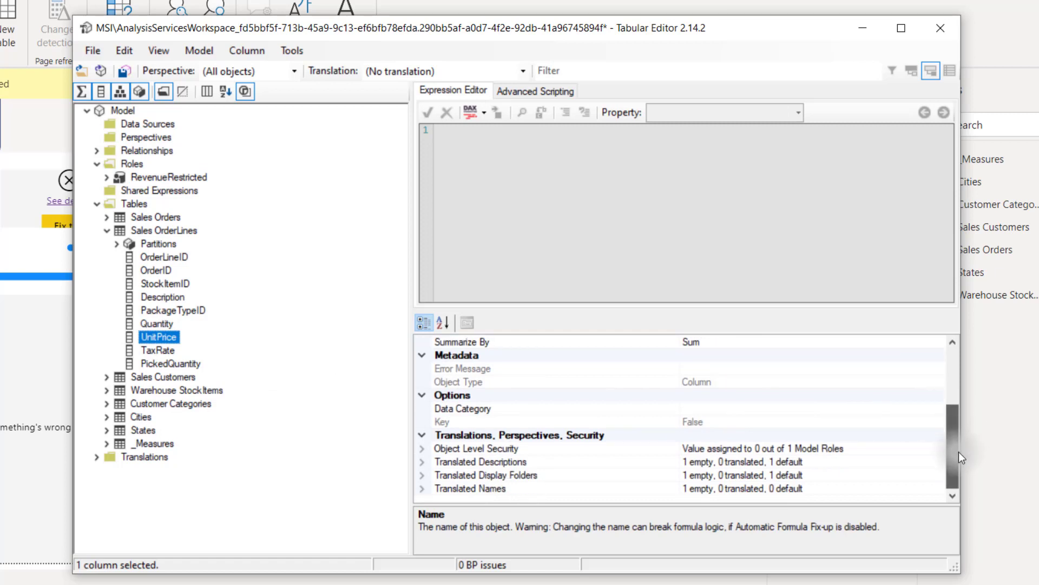
click(422, 450)
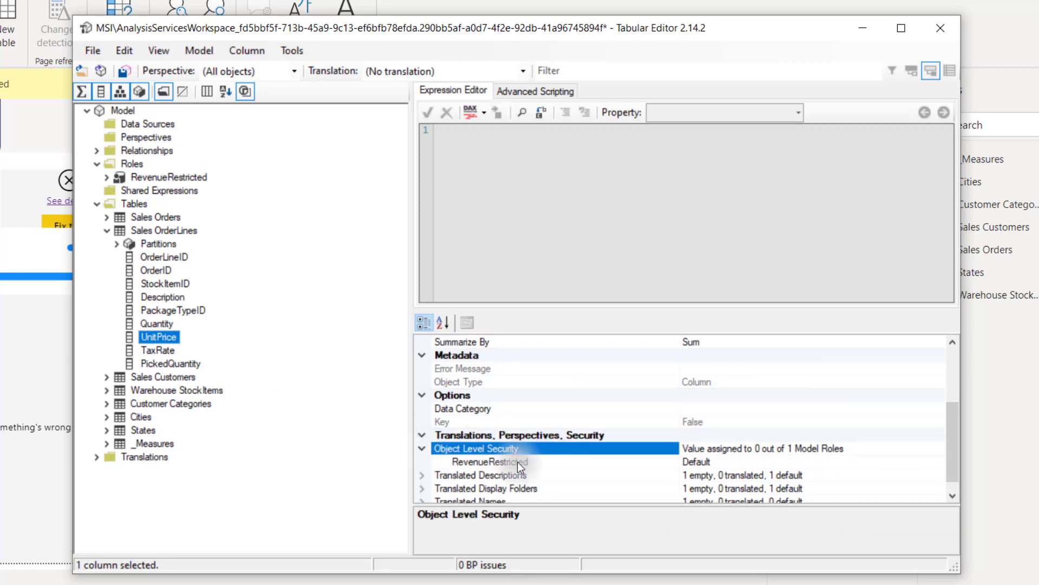
click(725, 462)
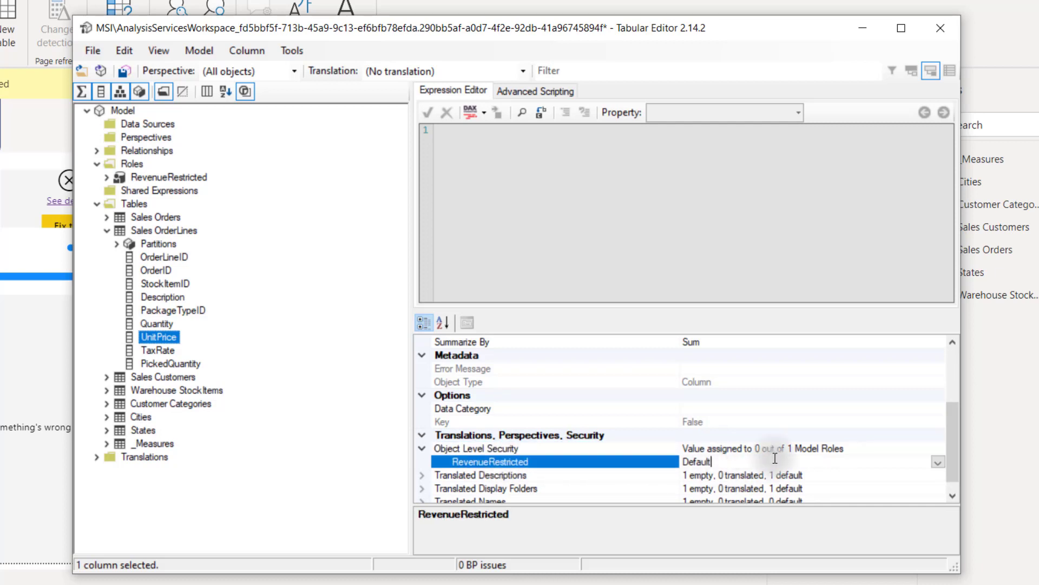
click(937, 461)
click(810, 488)
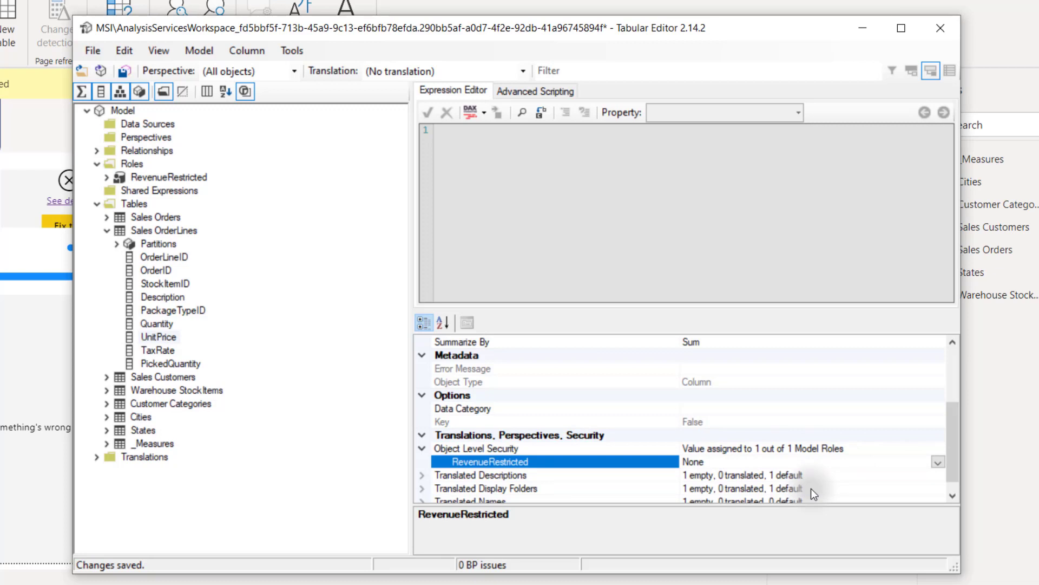
click(86, 52)
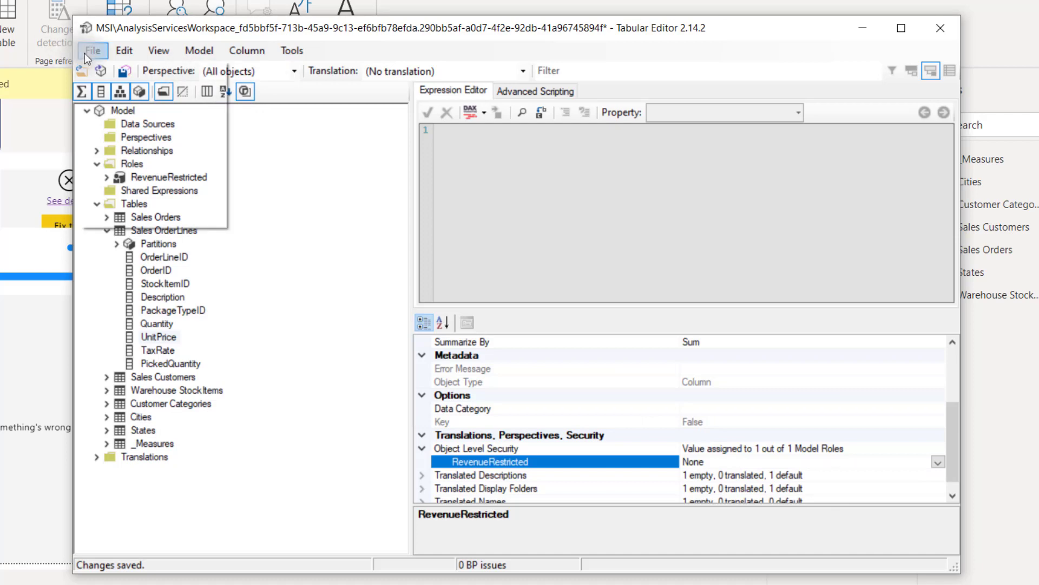
click(120, 108)
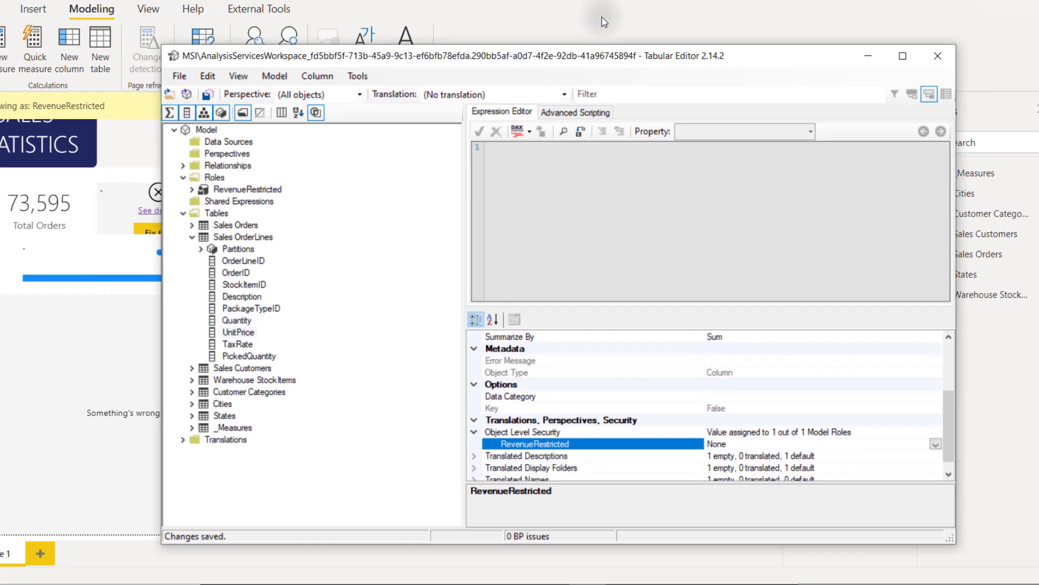
Inspect the broken card, chart and _Measures fields, then stop viewing as RevenueRestricted
key(alt+Tab)
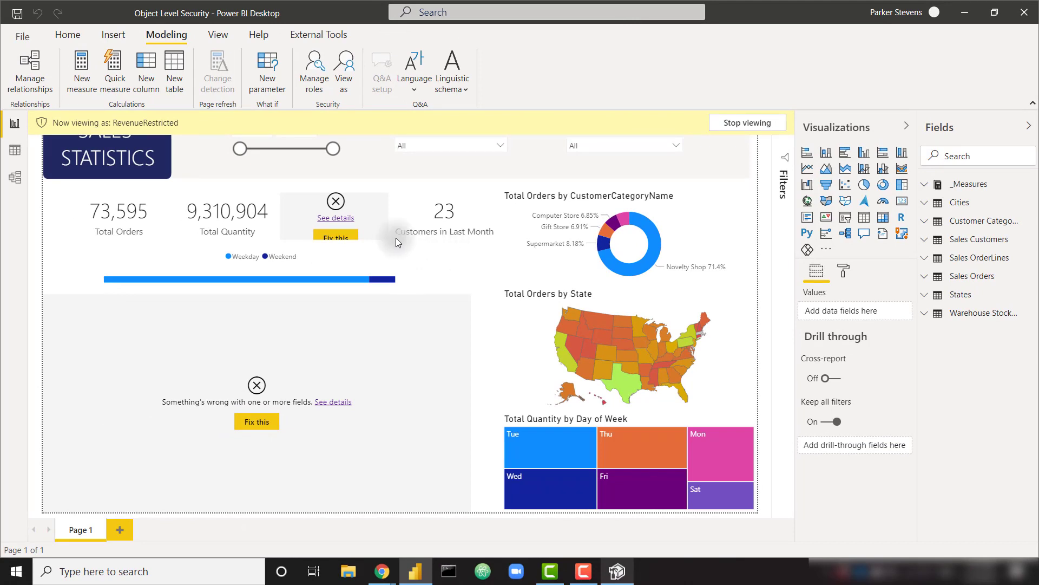
click(379, 198)
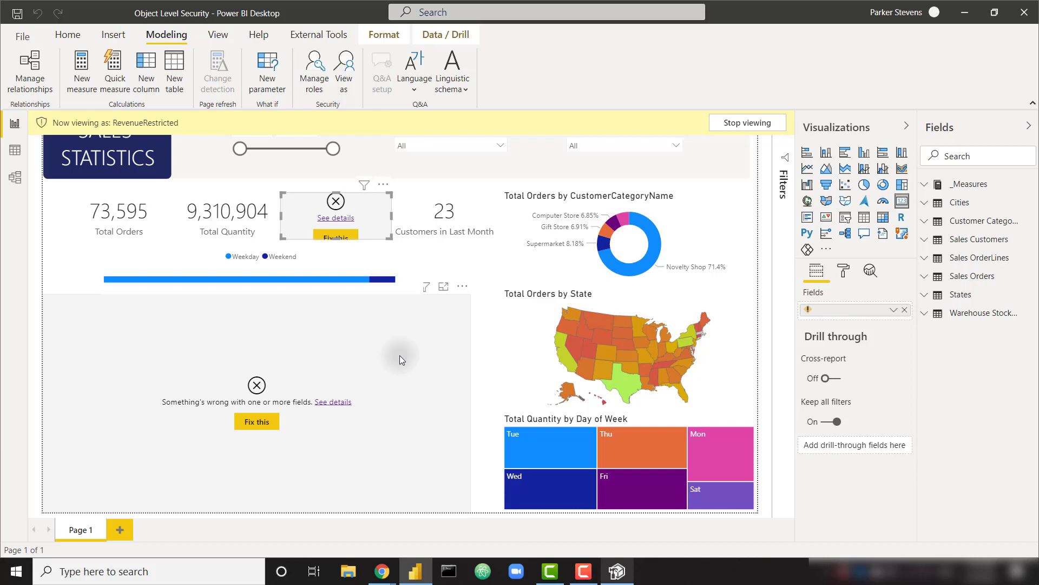
click(421, 332)
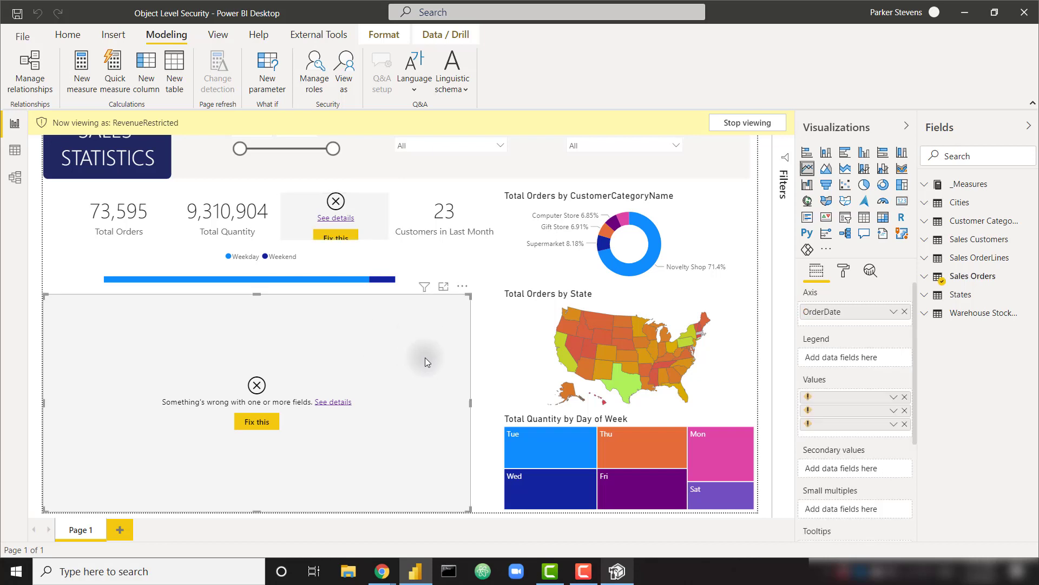
click(926, 188)
click(925, 185)
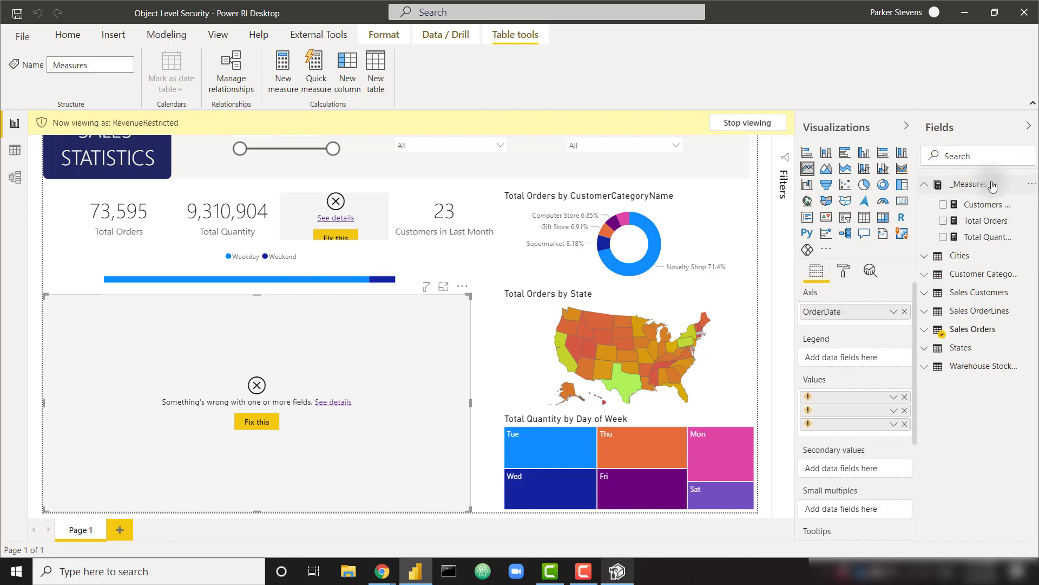
click(772, 125)
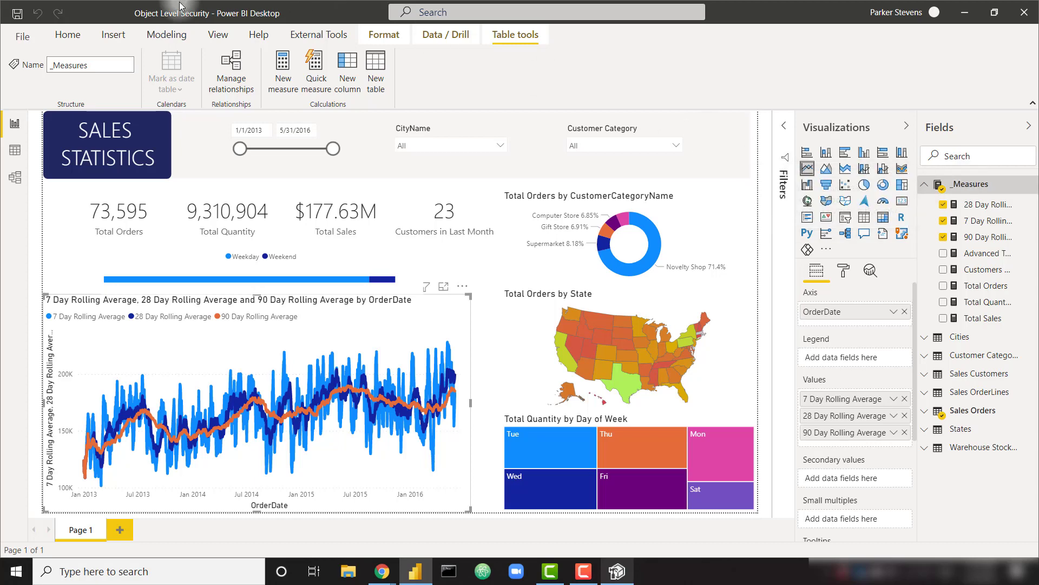
Add a role named NoMeasures in Manage roles and save it
click(168, 34)
click(323, 76)
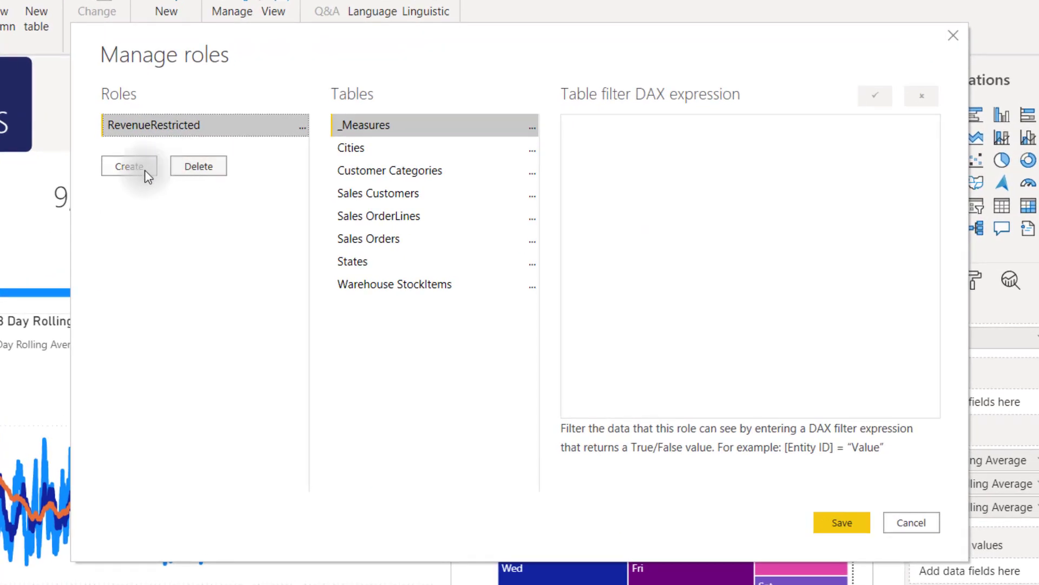
click(145, 170)
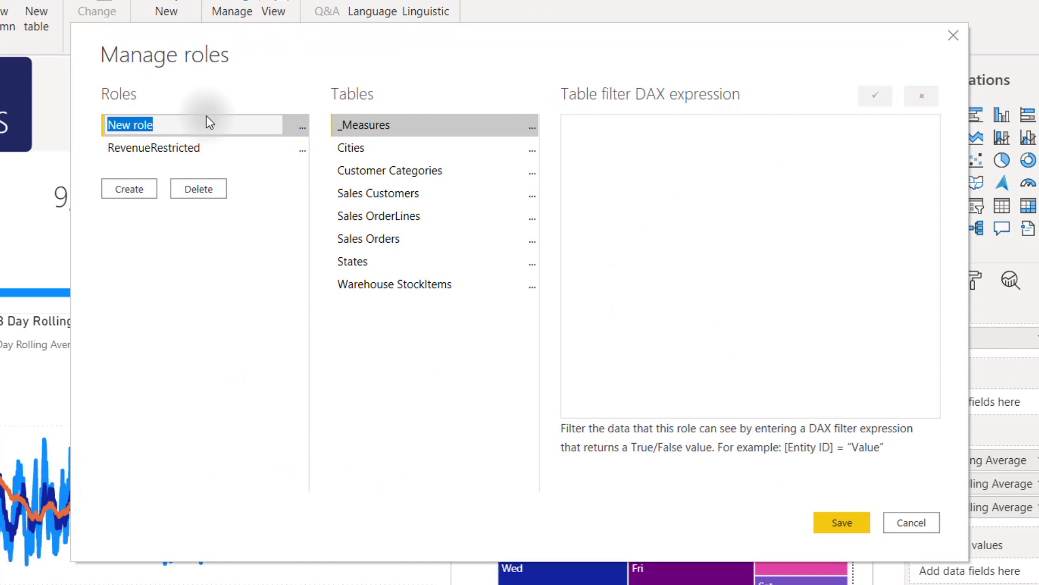
text(NoMeas)
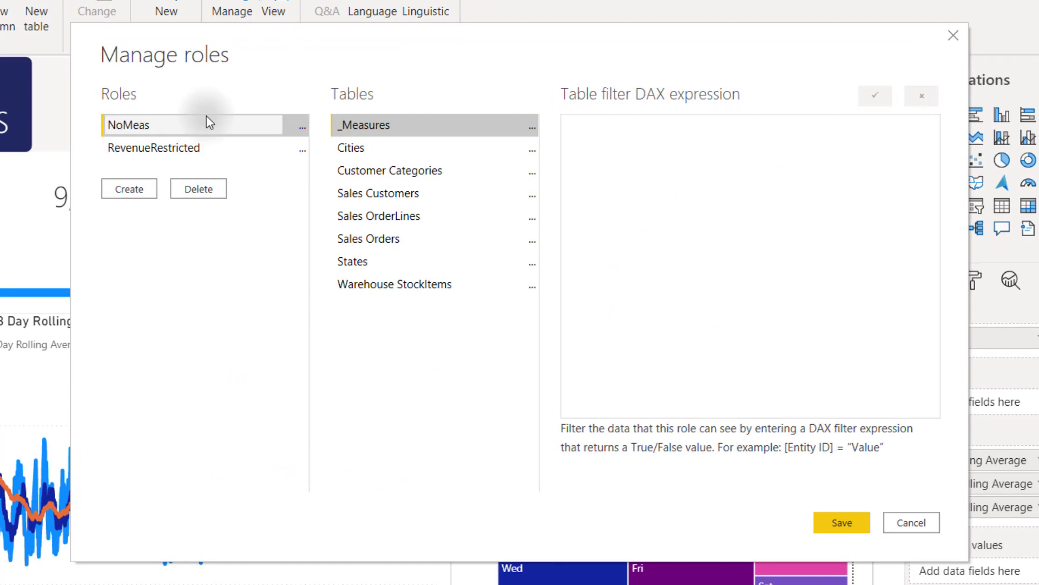
text(ures)
key(Return)
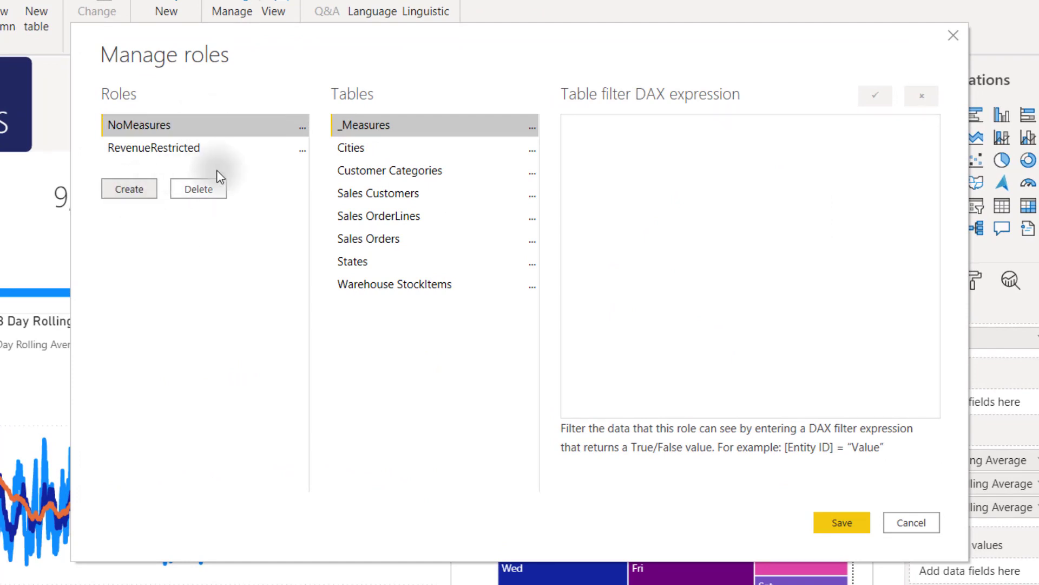
click(853, 522)
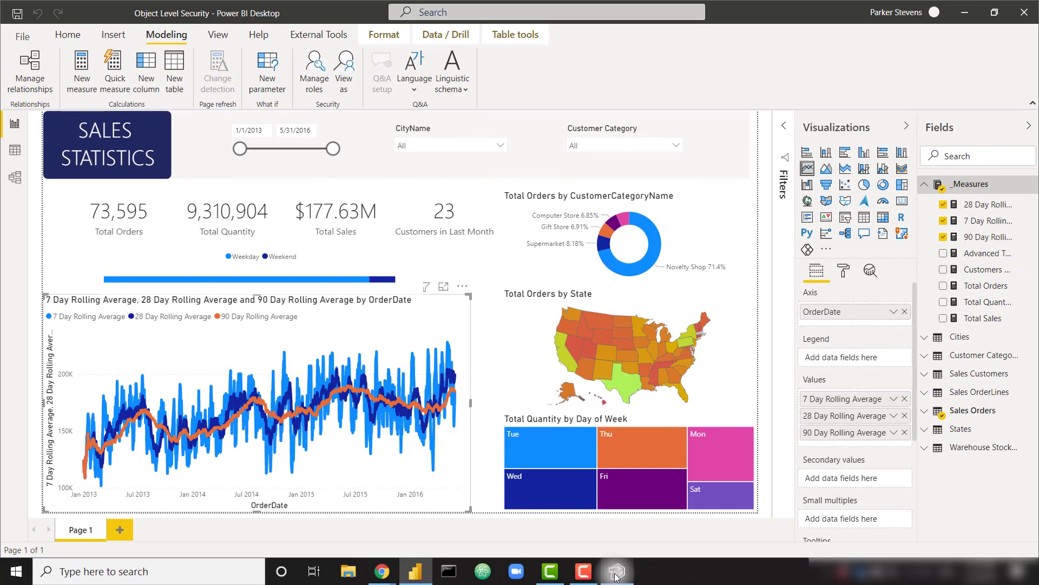
Set the NoMeasures role's _Measures table permission to None and save the model
click(616, 574)
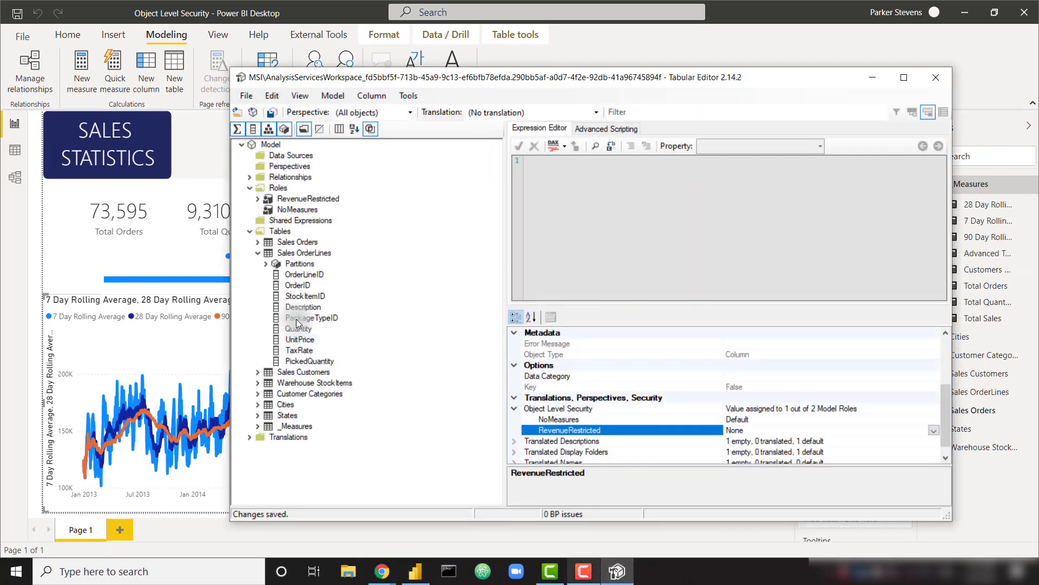
click(296, 210)
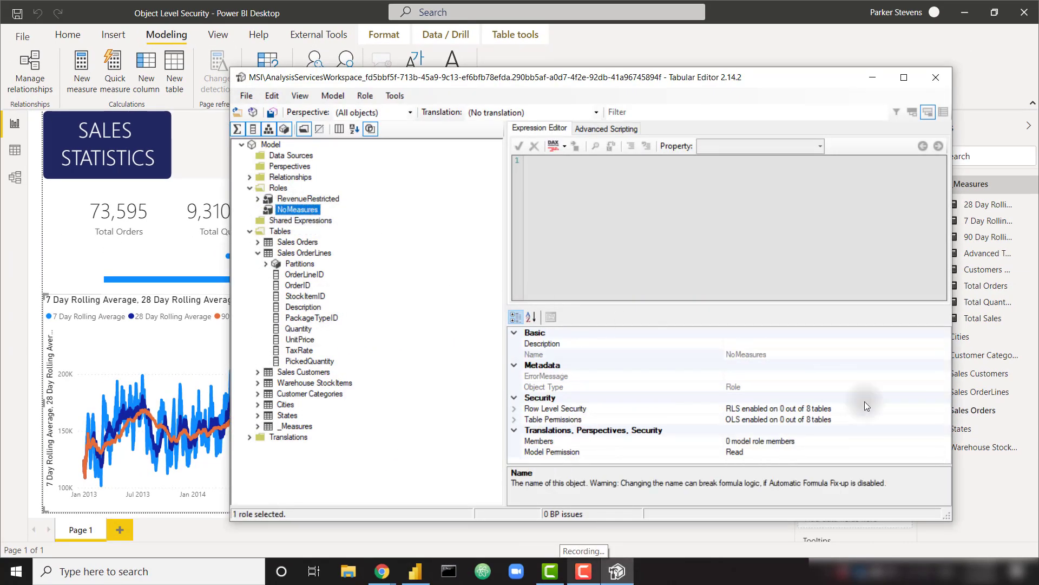
click(514, 419)
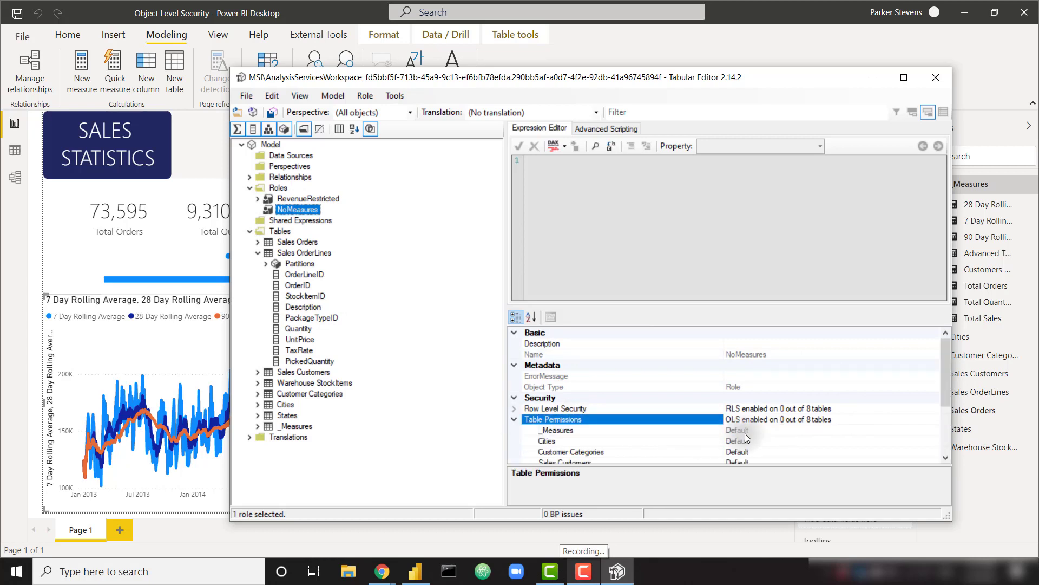
click(842, 431)
click(934, 431)
click(787, 449)
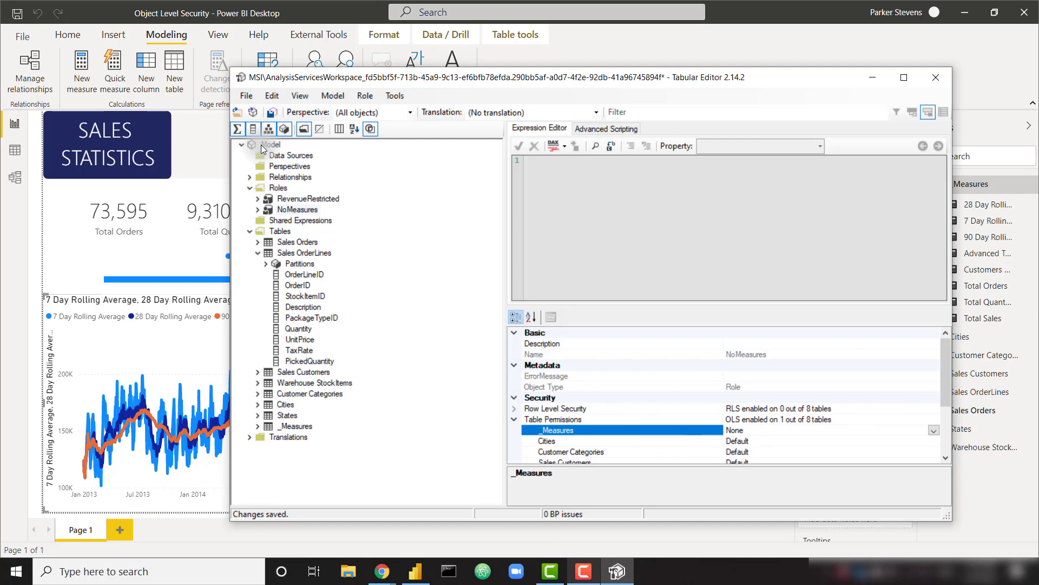
click(246, 96)
click(260, 144)
click(737, 38)
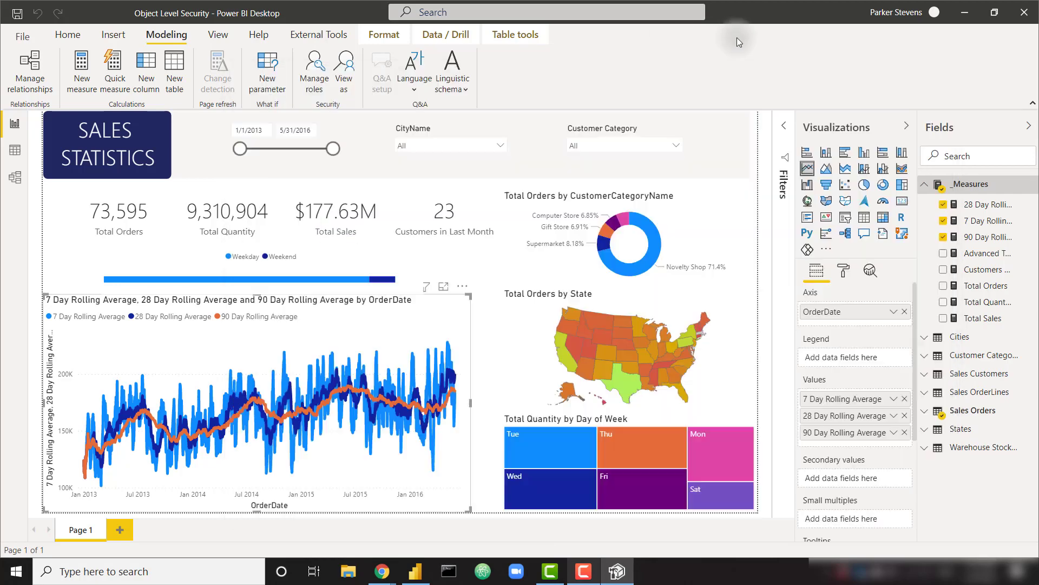
click(343, 72)
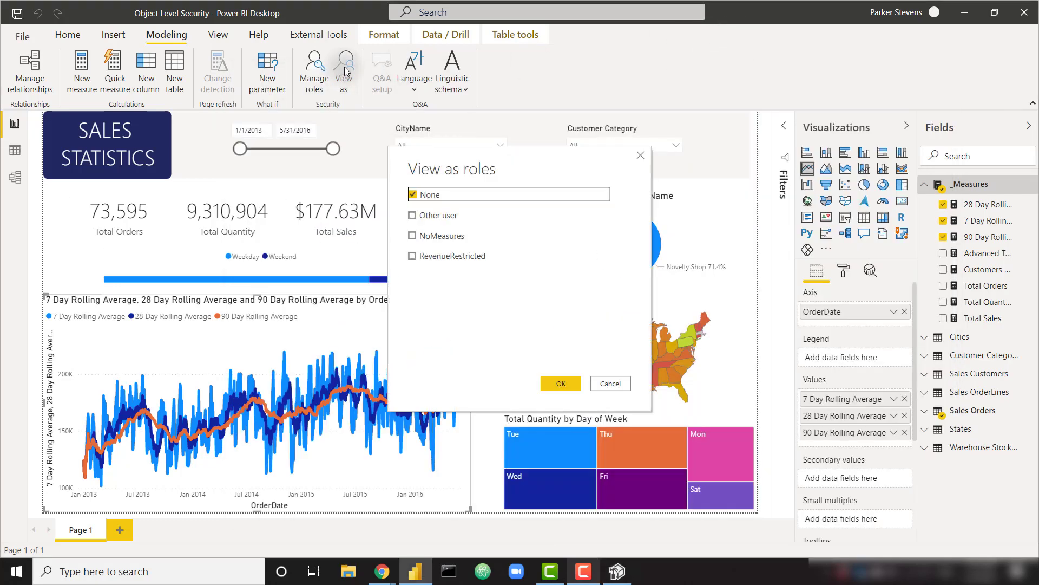
click(440, 234)
click(561, 383)
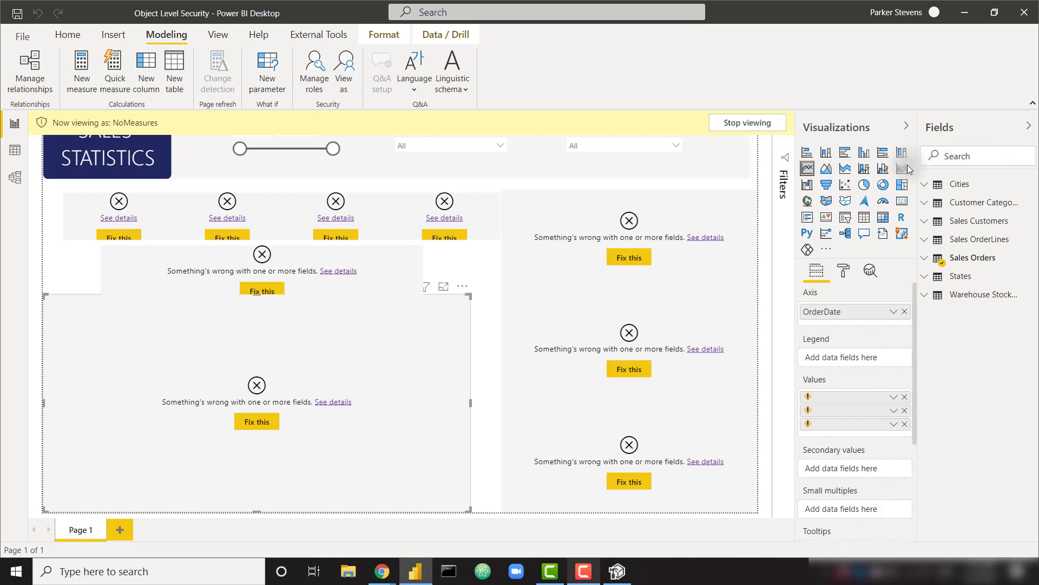
click(741, 120)
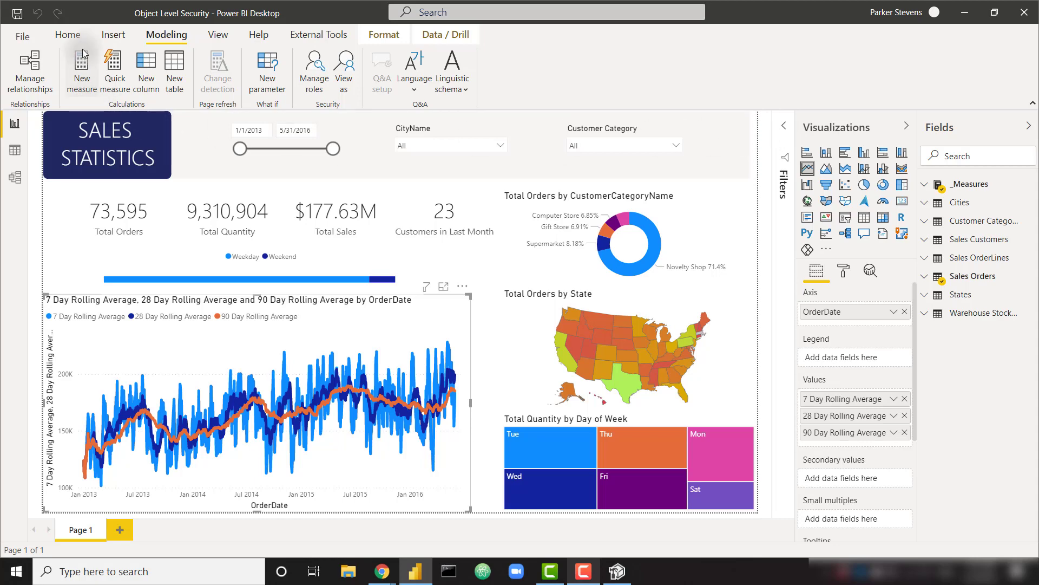
Save the Object Level Security report and publish it to the Object-Level Security Example workspace
click(69, 34)
key(alt+F4)
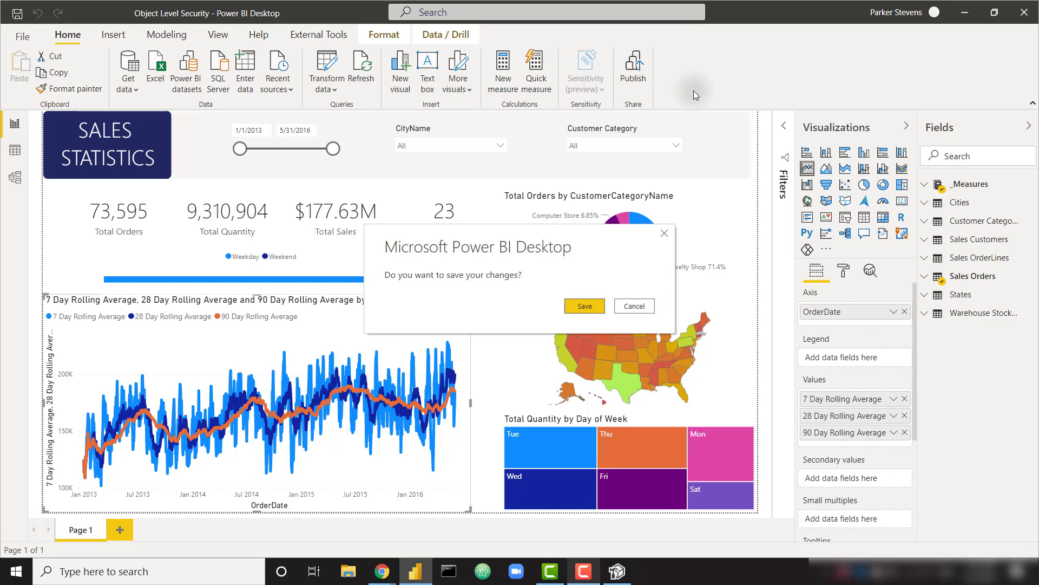
click(585, 306)
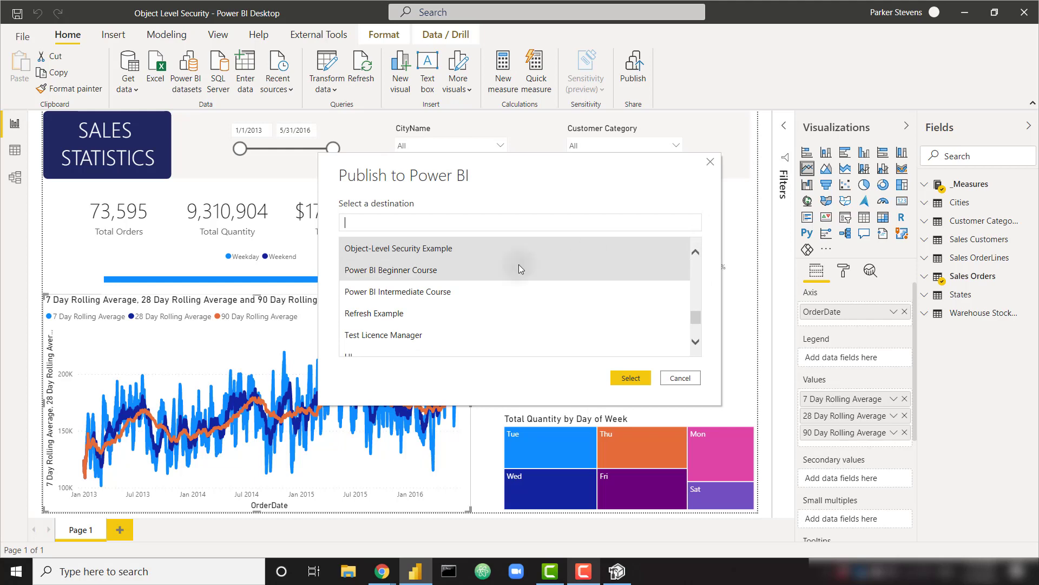
click(451, 247)
click(646, 378)
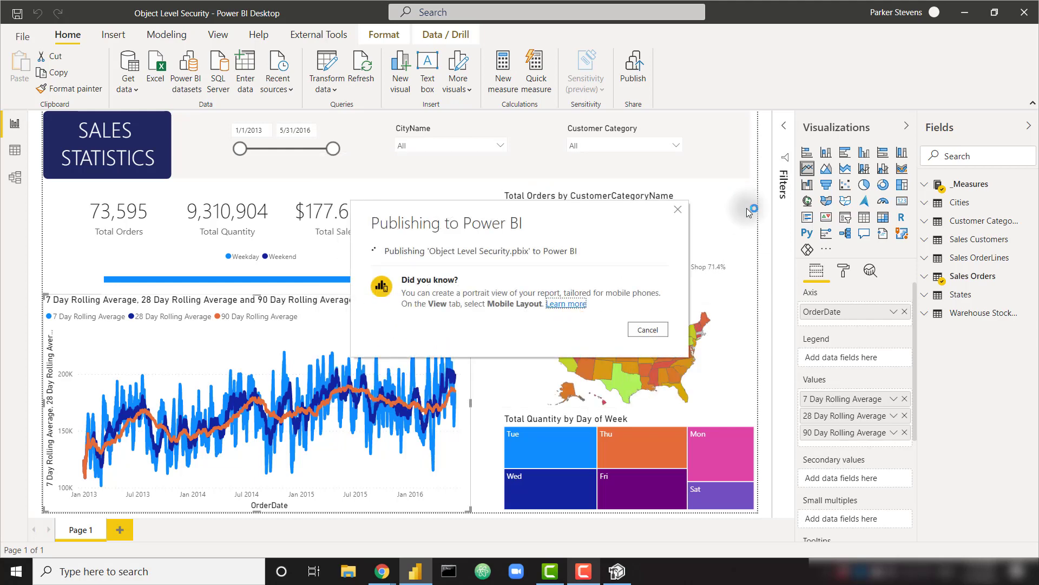
click(647, 366)
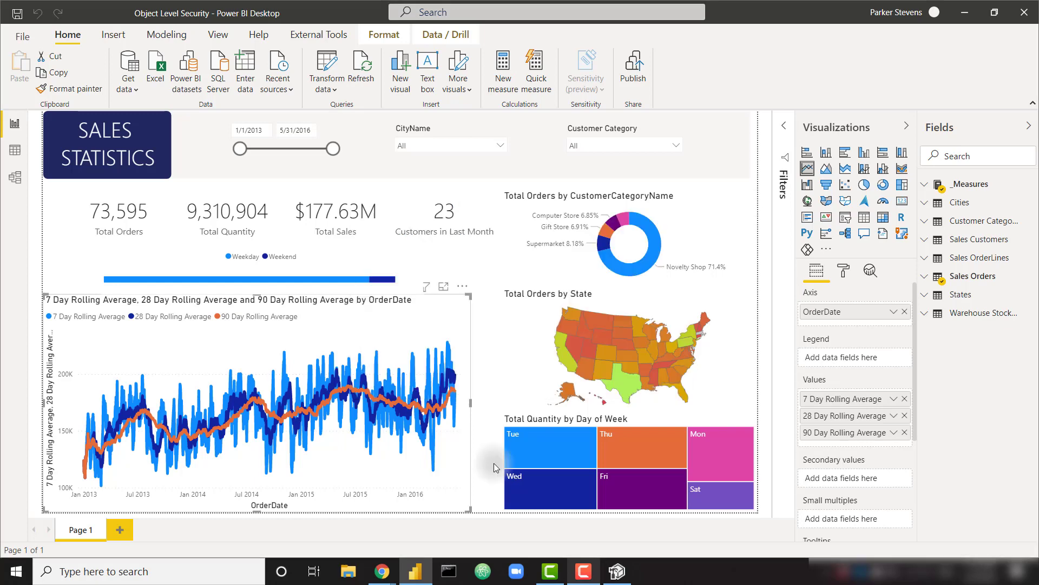
Open the security role settings for the Object Level Security dataset in the browser
mouse_move(392, 566)
click(319, 525)
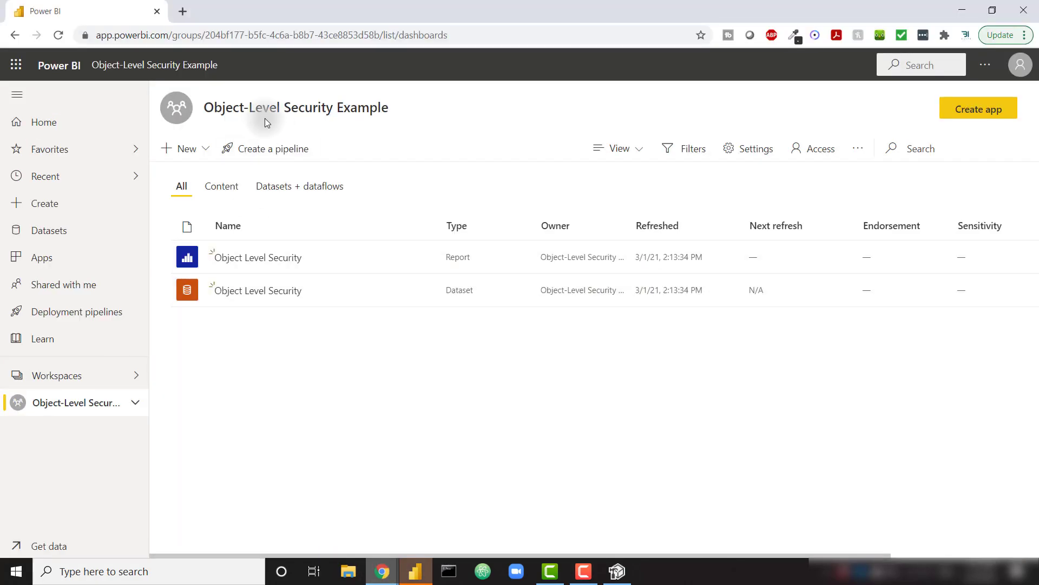
mouse_move(496, 277)
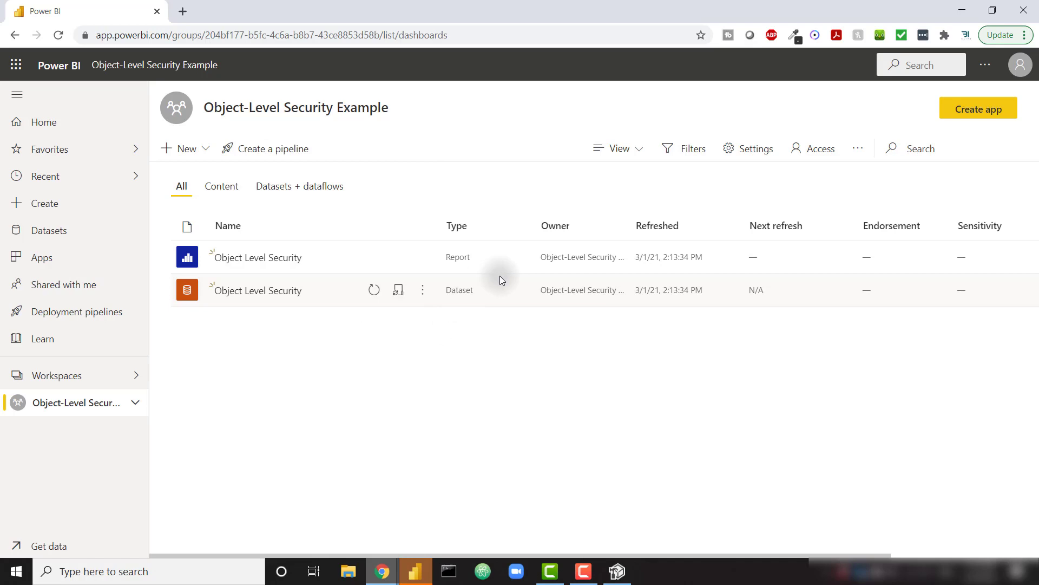
click(430, 293)
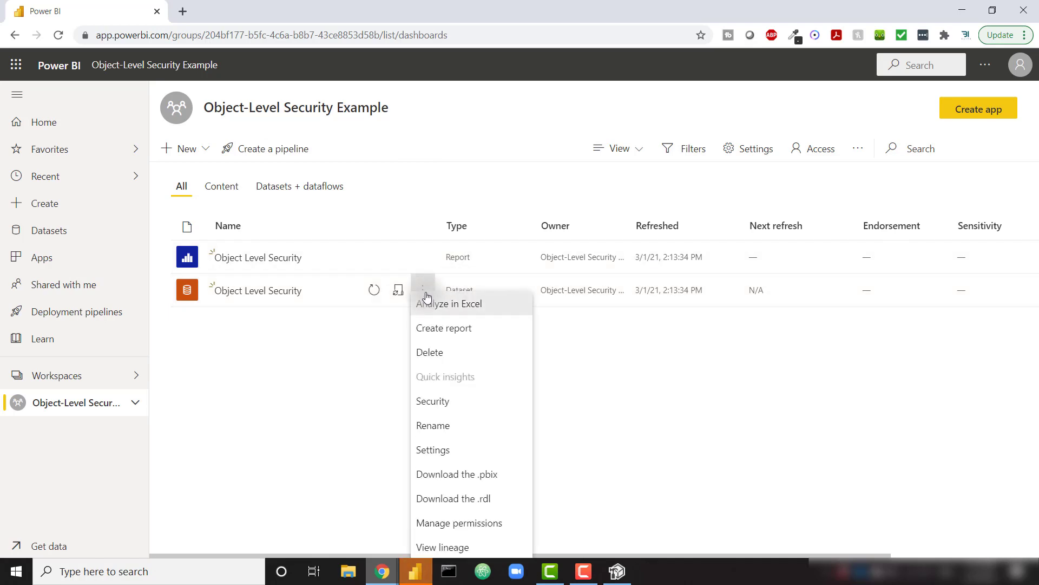
click(473, 402)
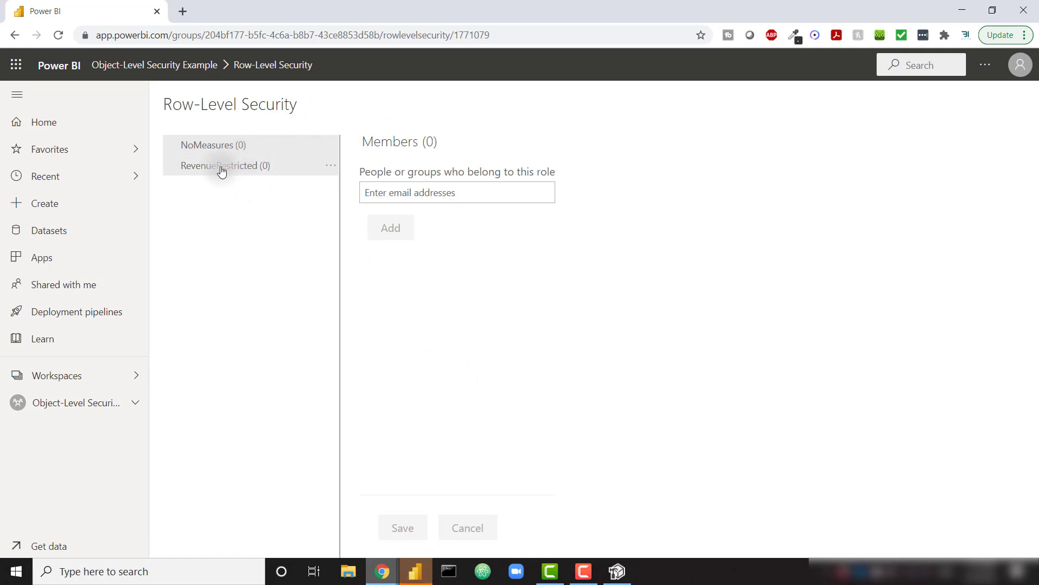
Add the restricted test user to the RevenueRestricted role and save the membership
click(247, 173)
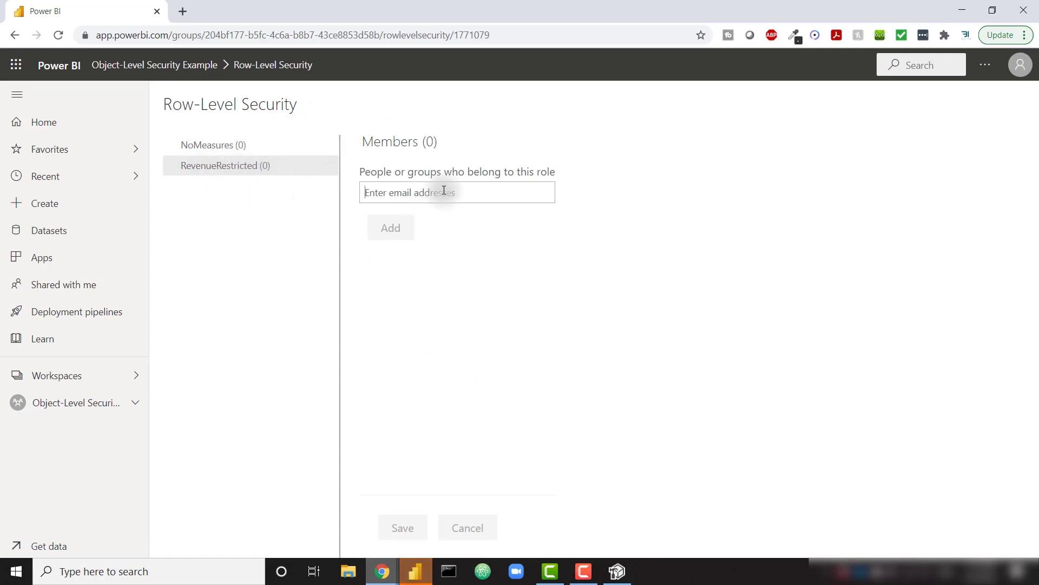
text(cont)
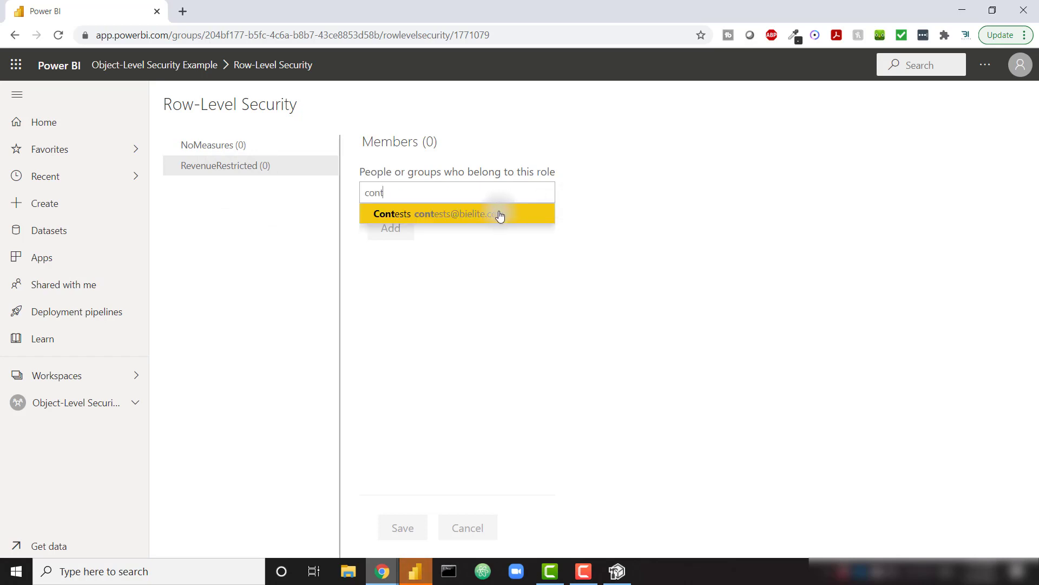
click(498, 213)
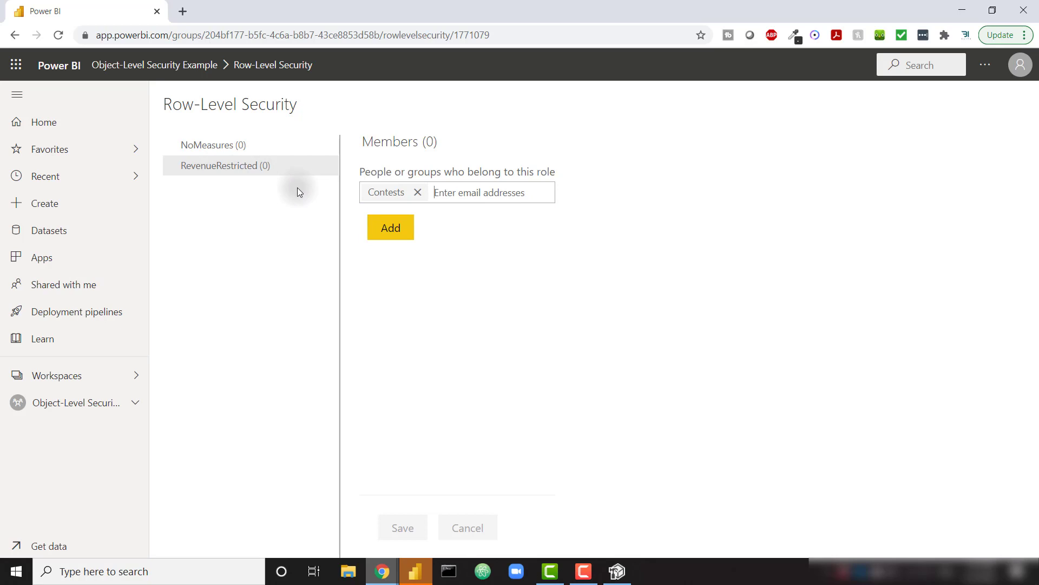
click(389, 228)
click(403, 527)
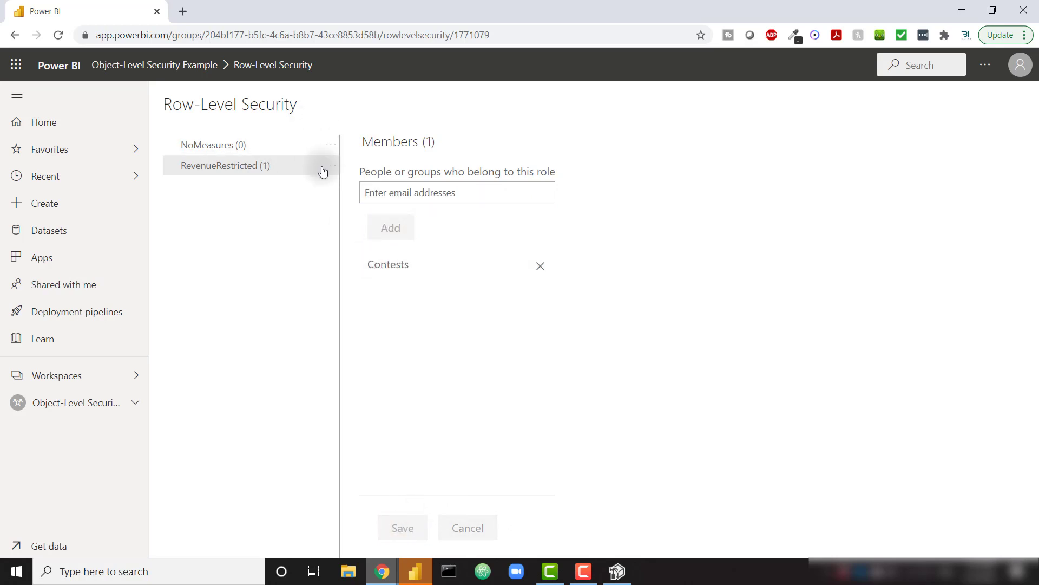
click(330, 144)
Test the report as the NoMeasures role, then switch the view to RevenueRestricted
click(384, 172)
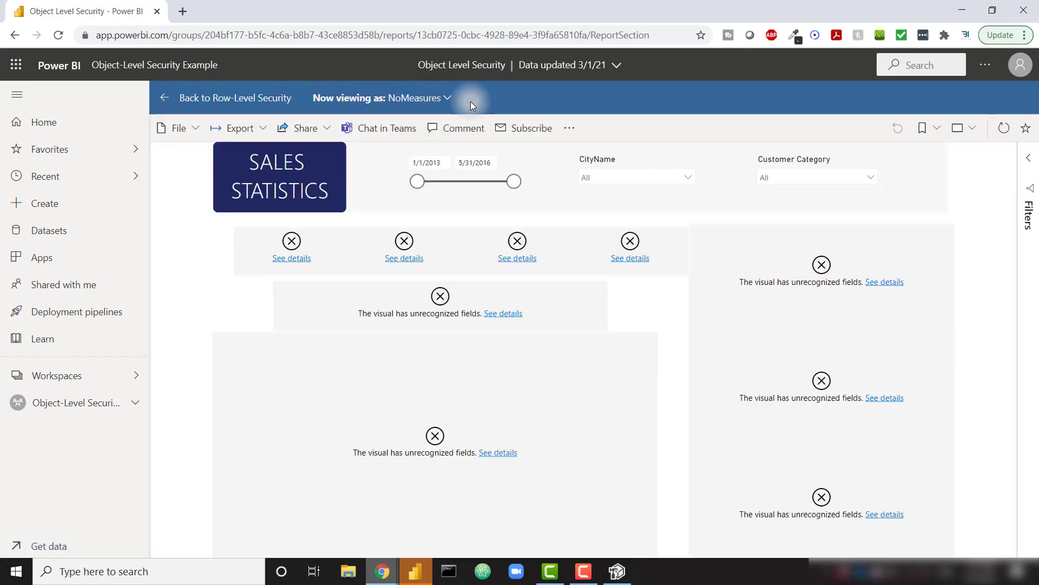
click(442, 98)
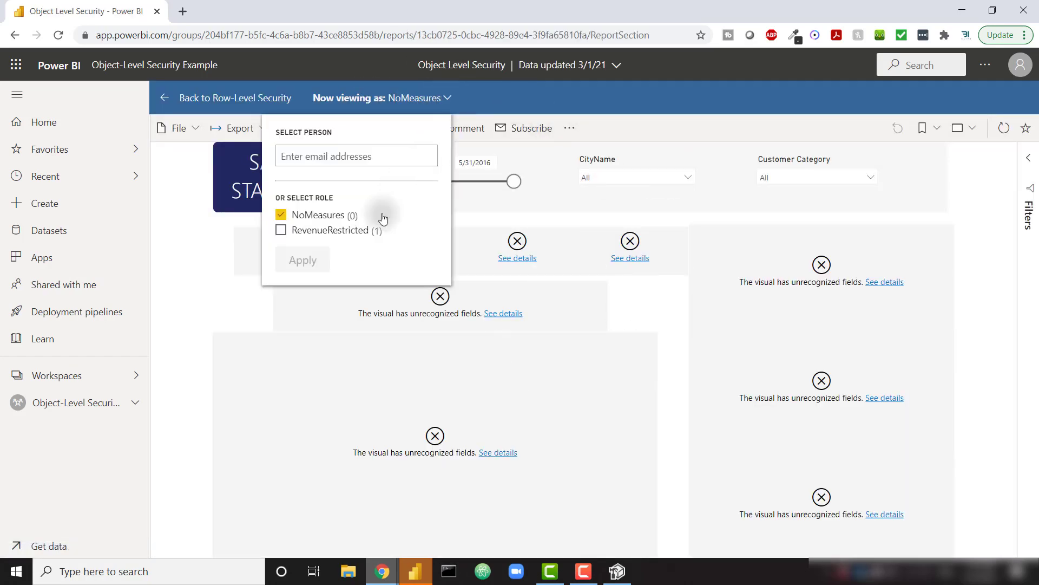
click(358, 233)
click(341, 215)
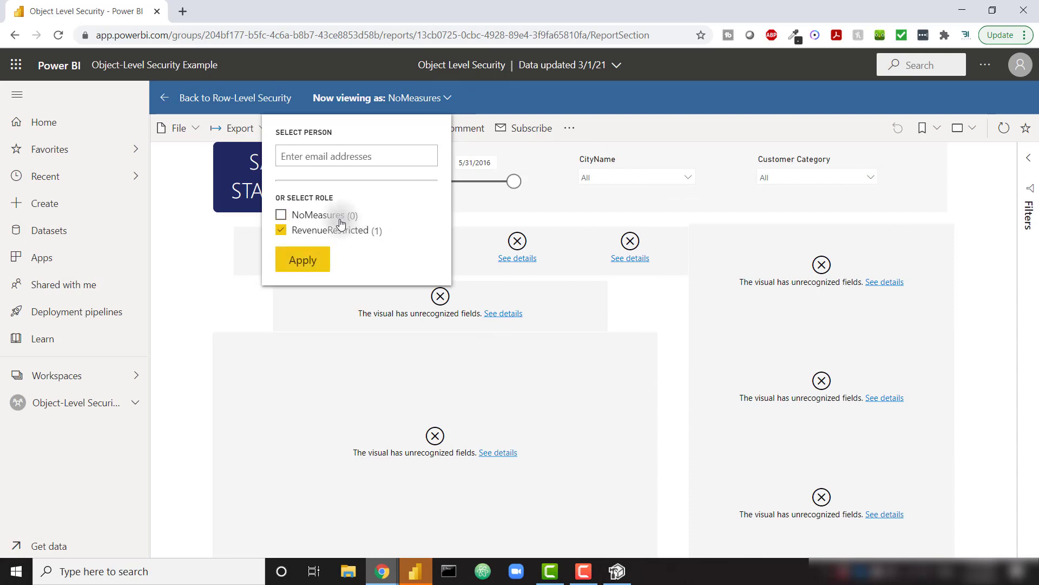
click(324, 258)
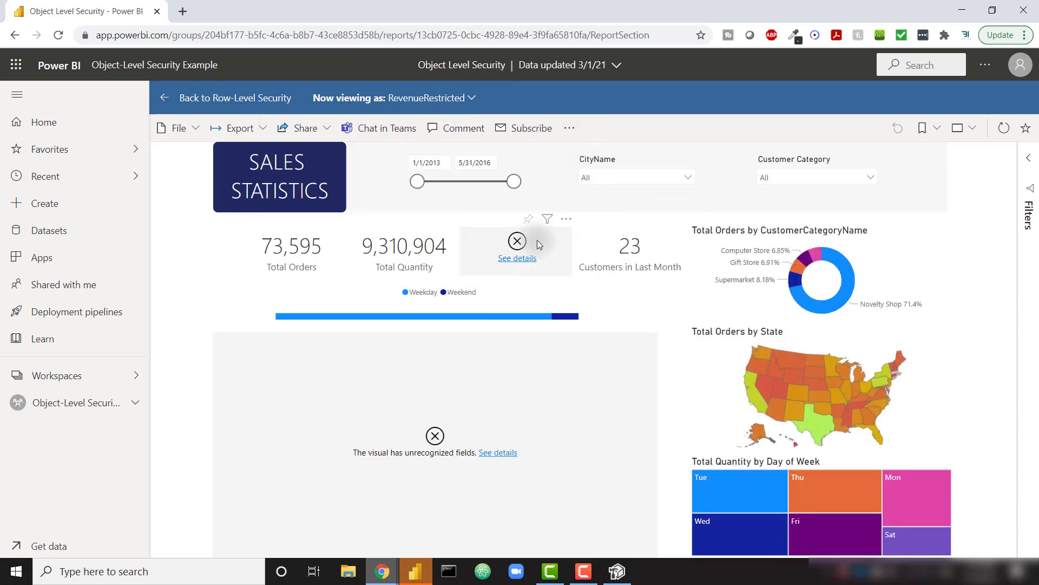
View the report as the restricted test user, then return to the workspace
click(455, 99)
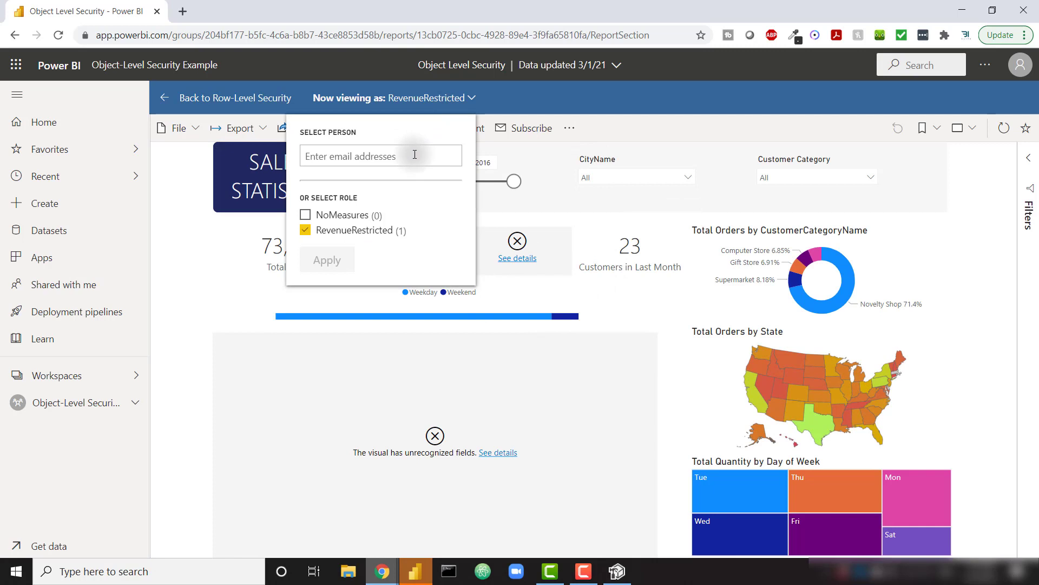
click(414, 155)
text(conte)
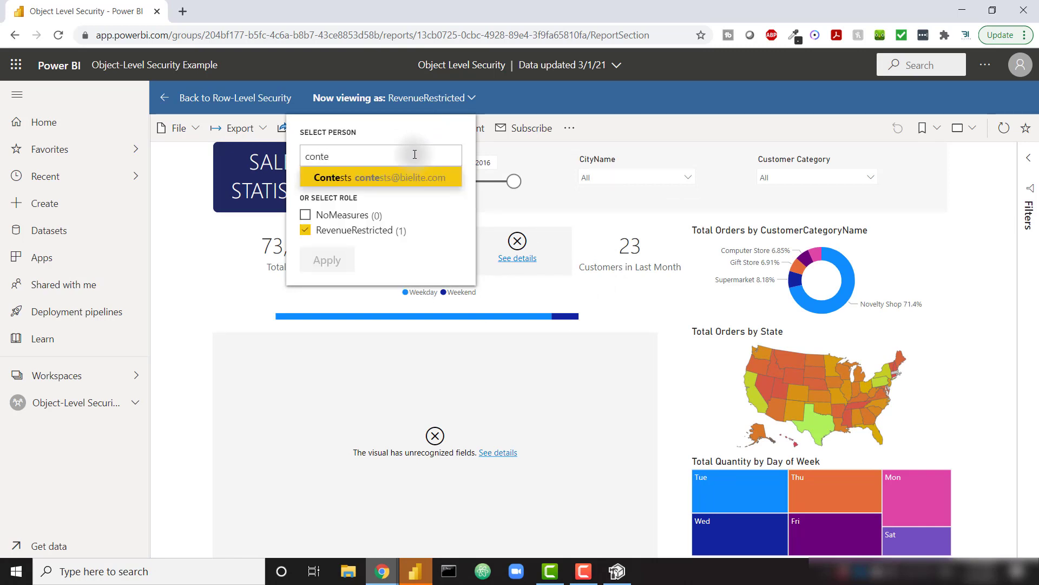
click(394, 179)
click(325, 265)
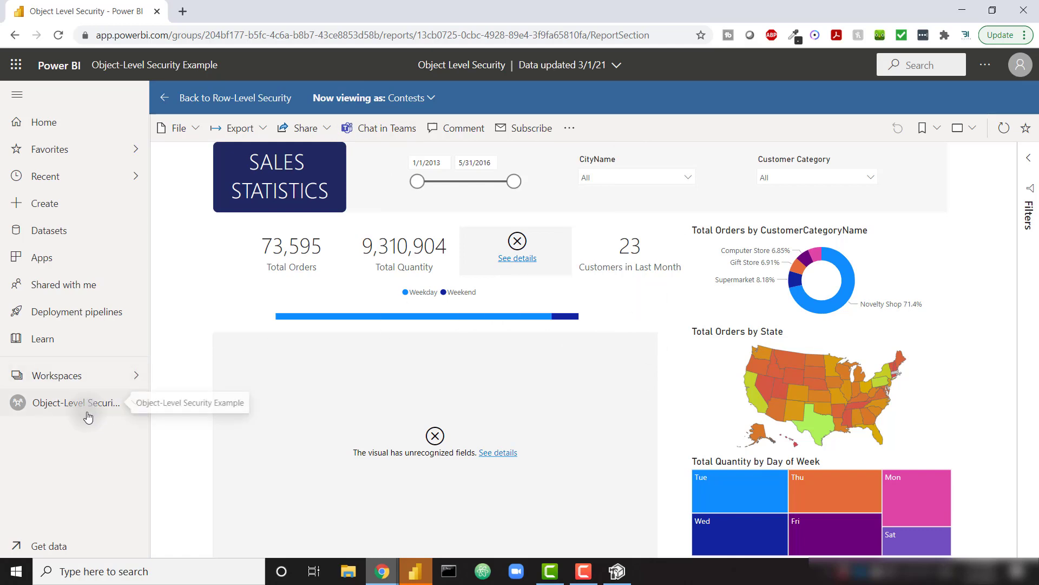
click(98, 395)
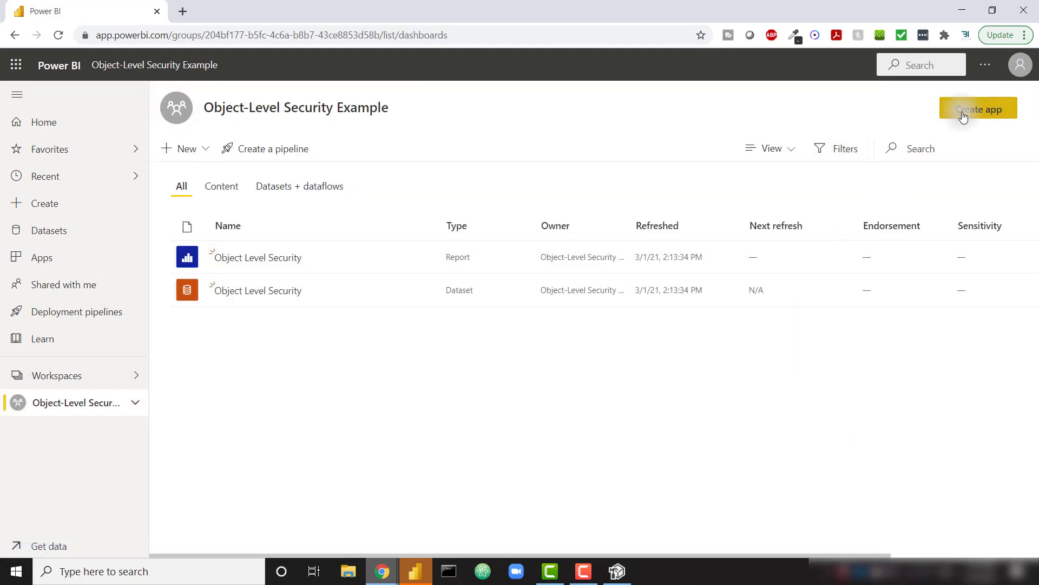
Start an app from the workspace, entering a description and passing the navigation settings
click(979, 108)
click(460, 261)
text(description)
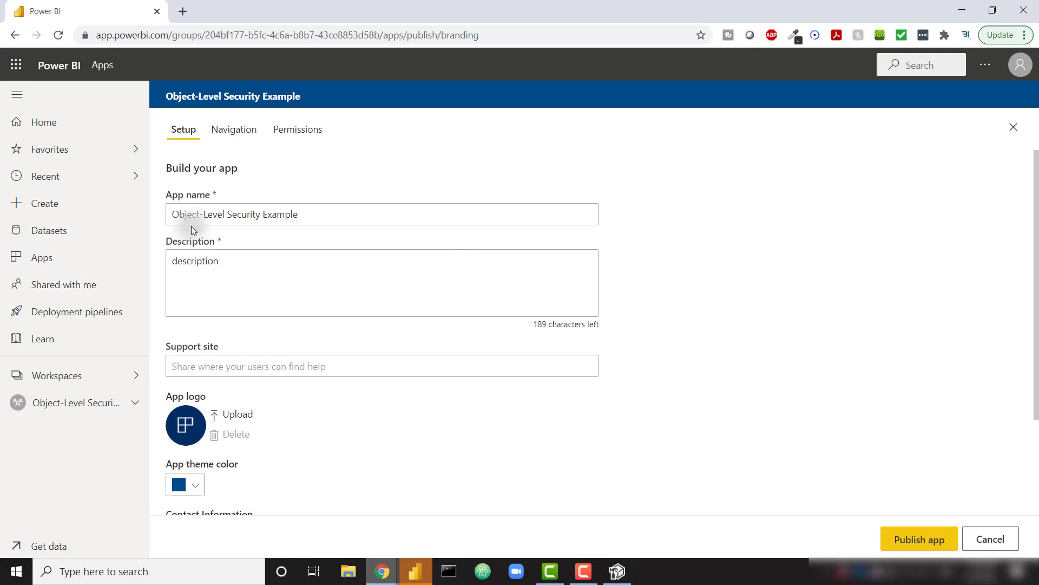
click(236, 139)
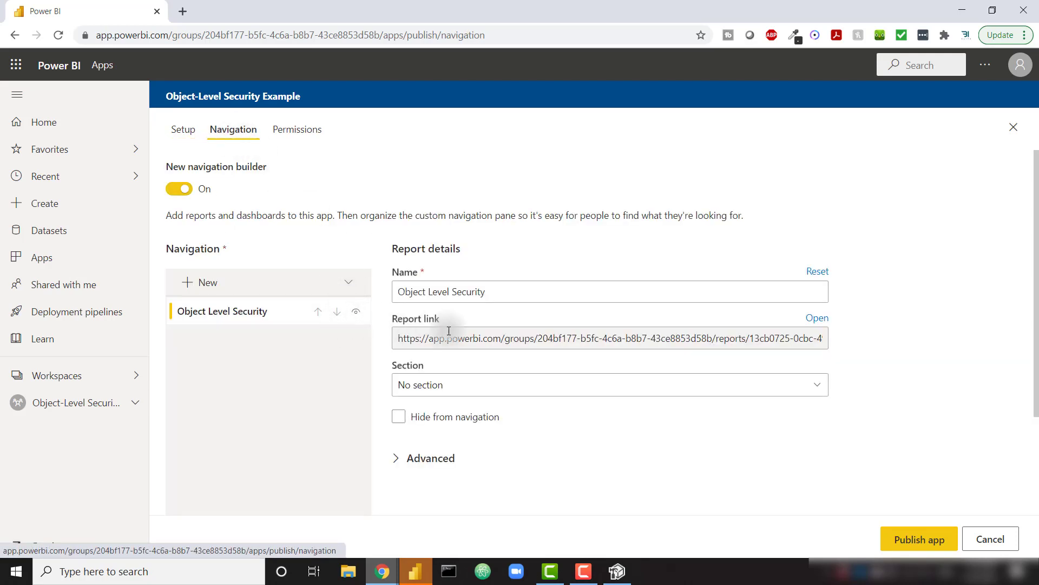
click(306, 139)
Grant the restricted test user access to the app and publish it
click(294, 242)
text(c)
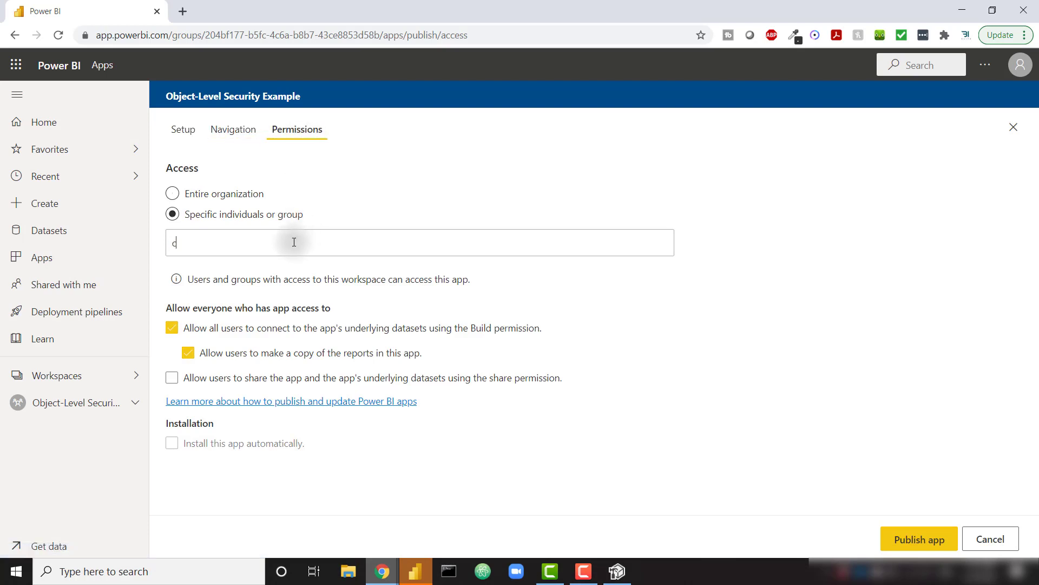
text(ont)
click(306, 269)
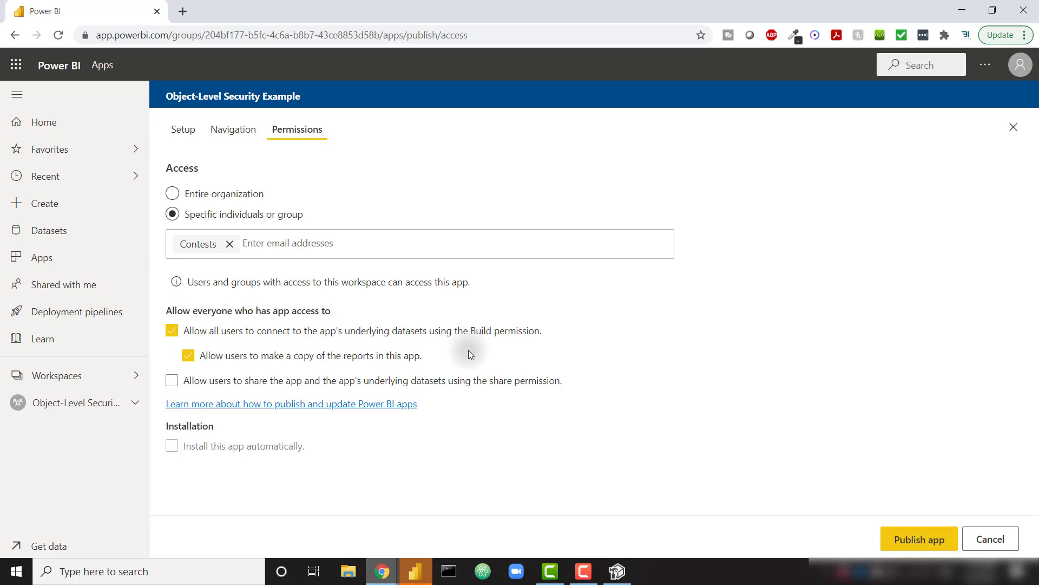
click(919, 538)
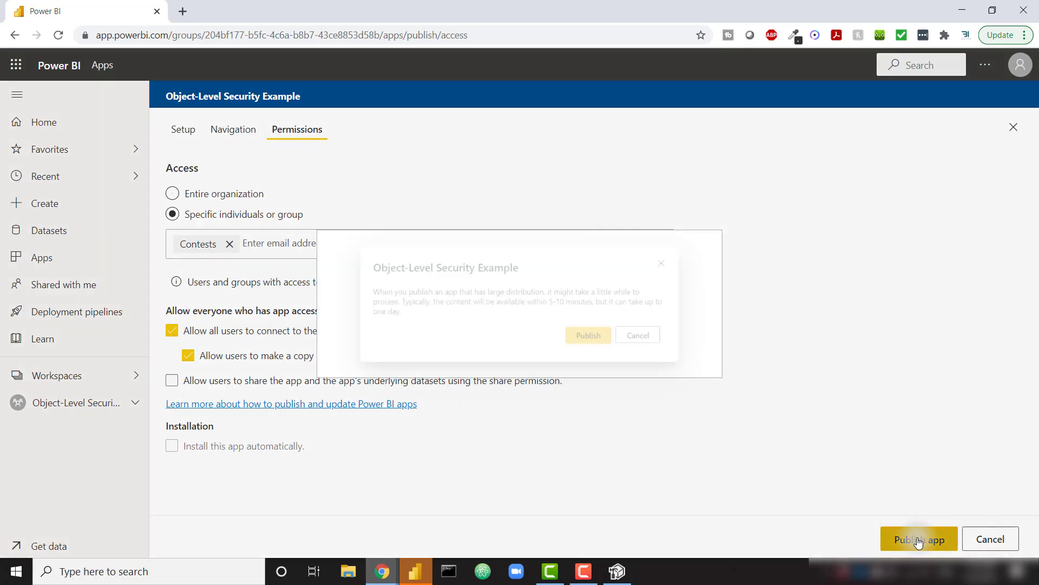
click(608, 349)
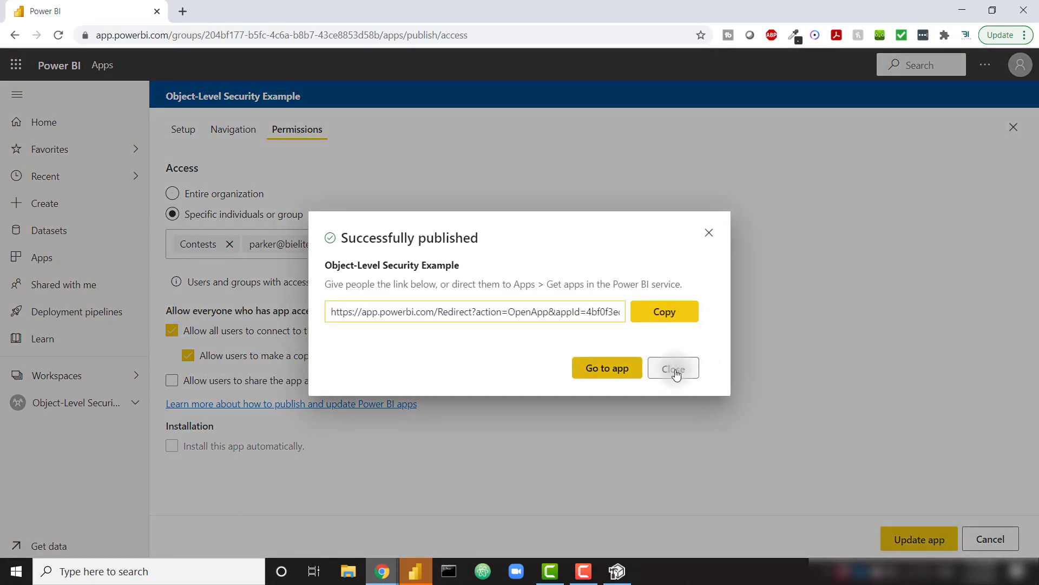
click(673, 370)
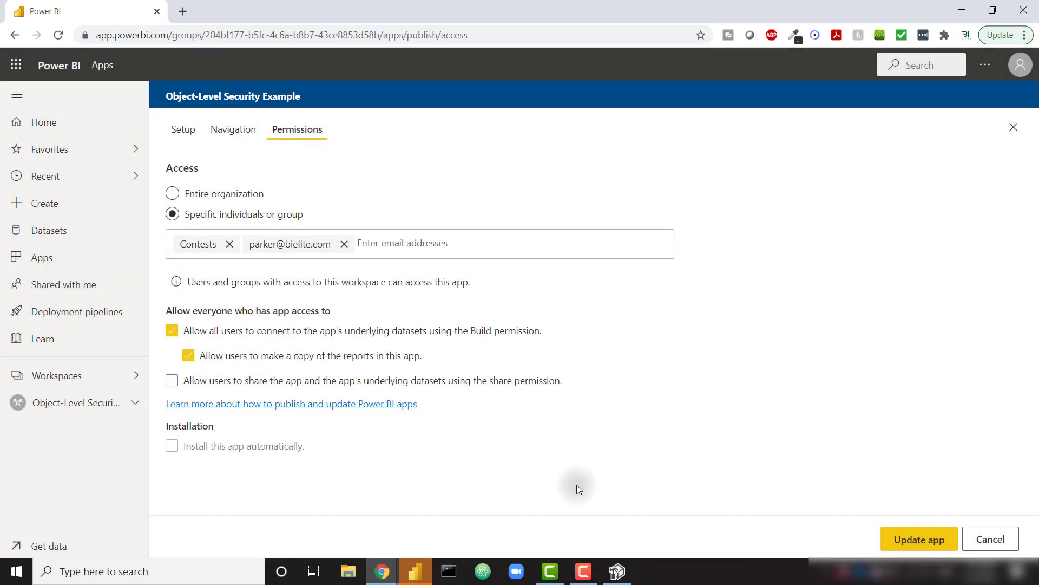
Switch to the restricted user's browser window and verify which account is signed in
mouse_move(394, 559)
click(421, 535)
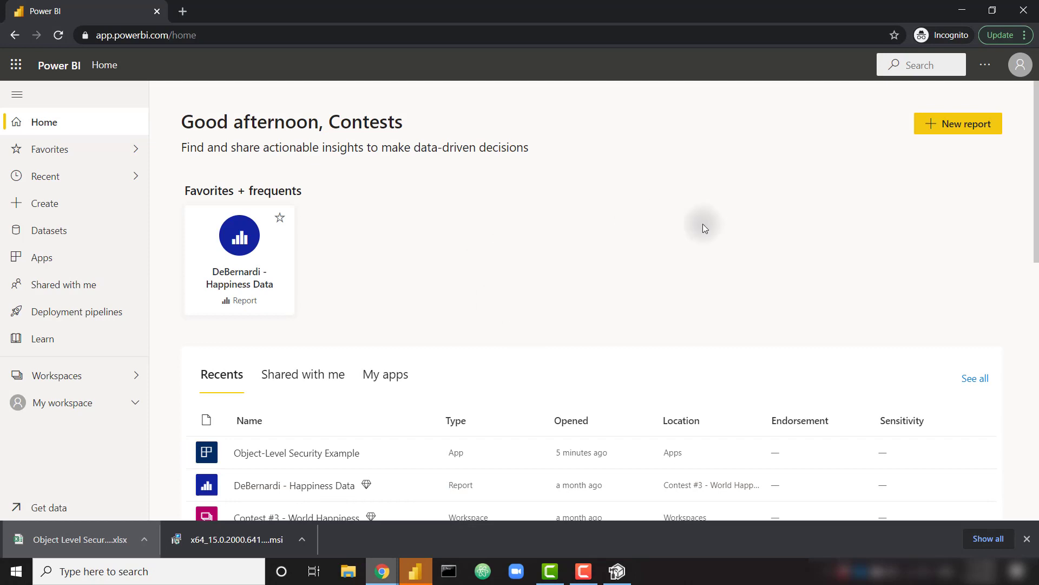
click(1020, 65)
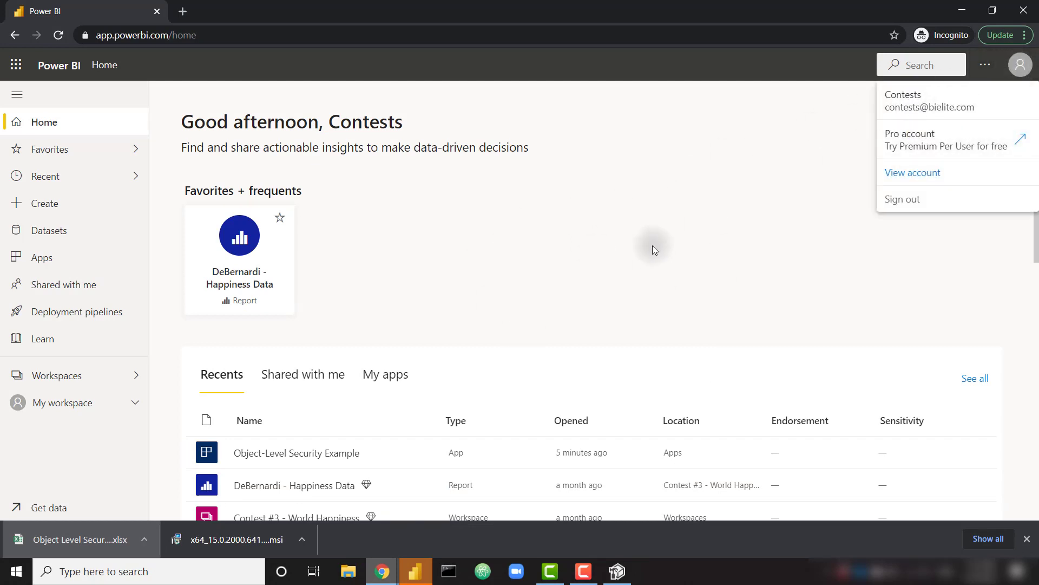
click(510, 290)
Install the Object-Level Security app from the Organizational apps list
click(59, 261)
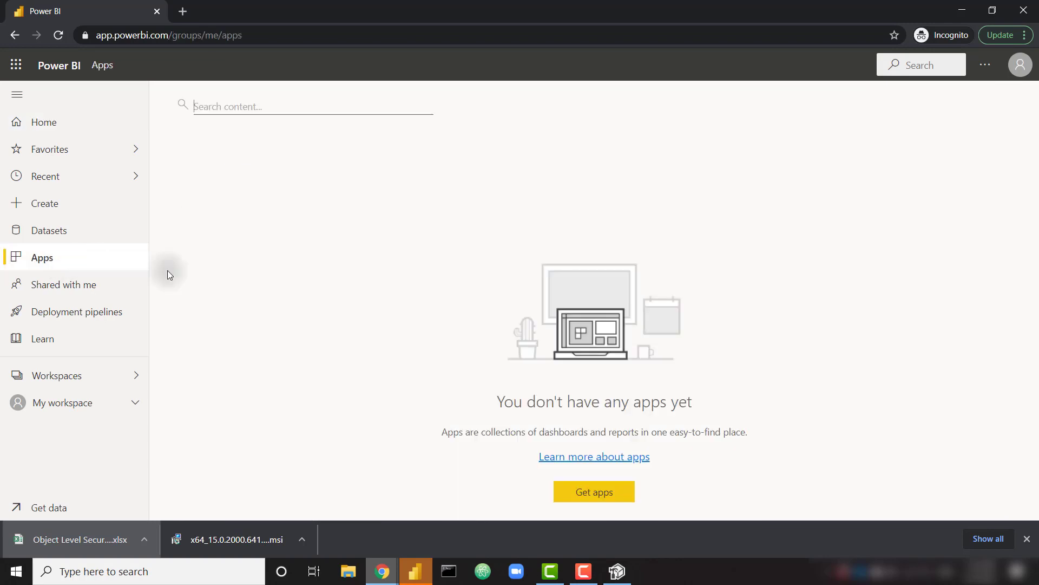
click(601, 493)
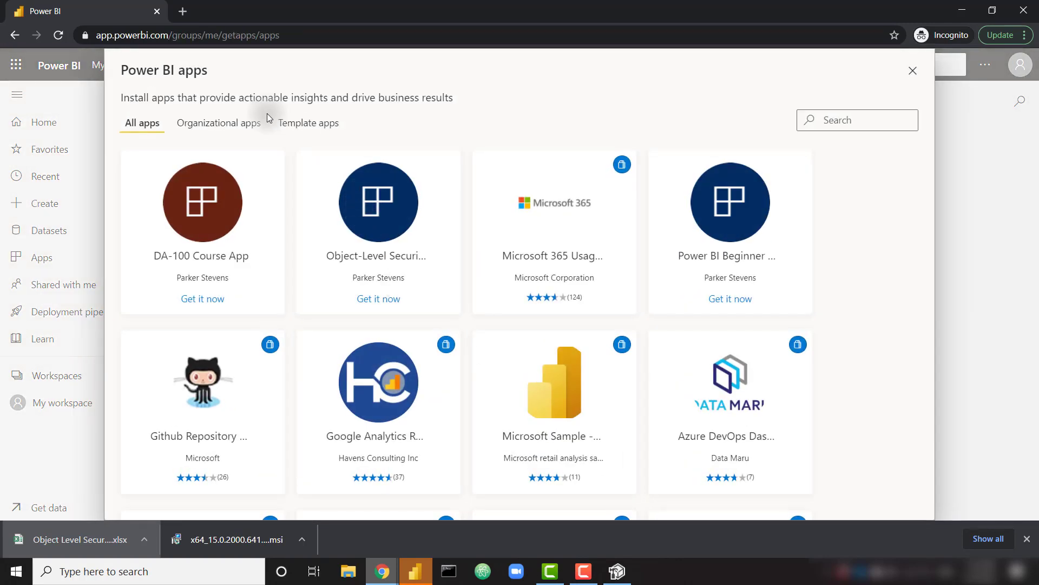
click(237, 124)
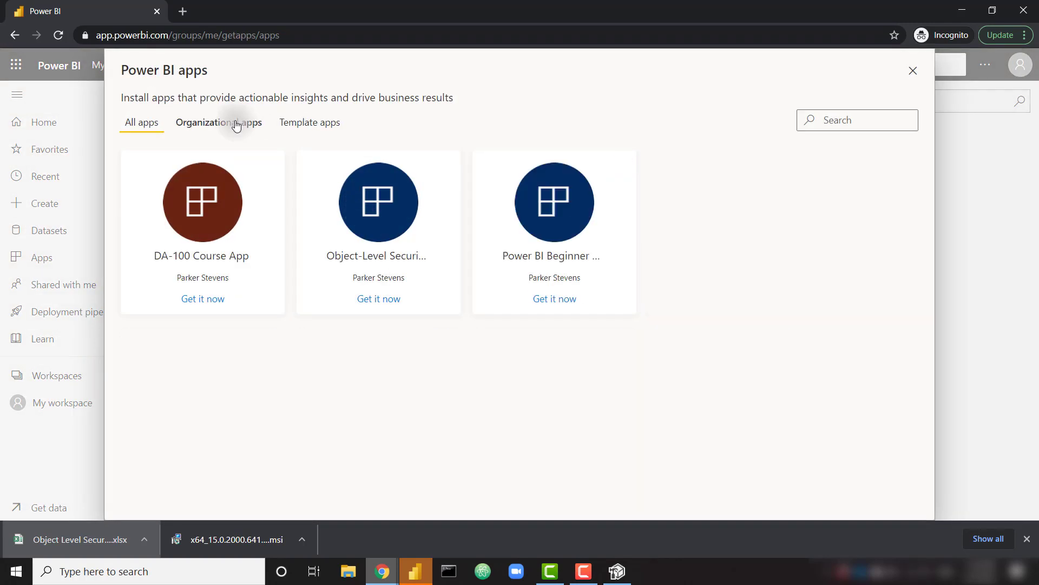
click(420, 215)
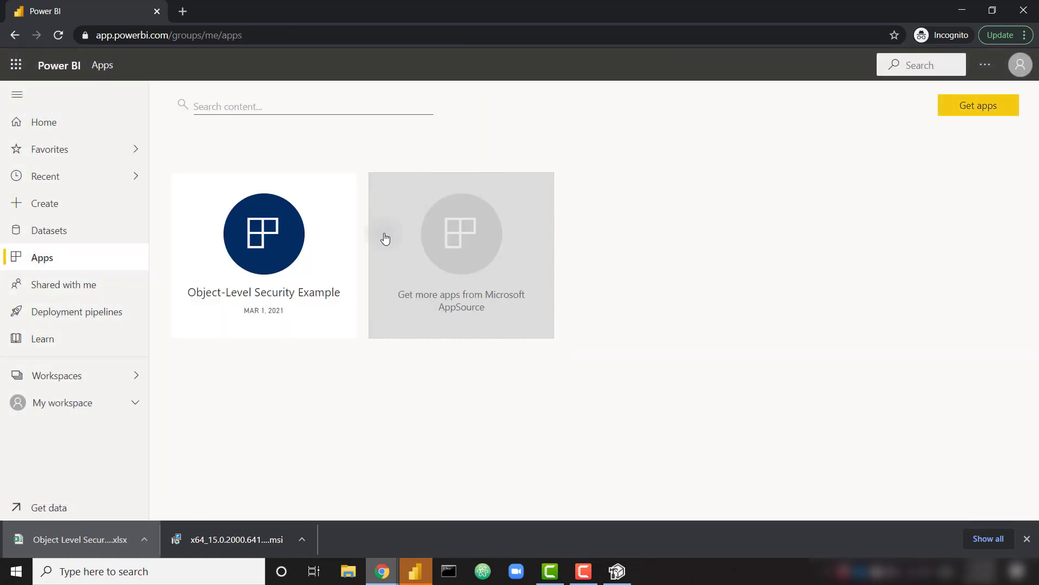
Open the Object-Level Security Example app and export its report with Analyze in Excel
click(306, 242)
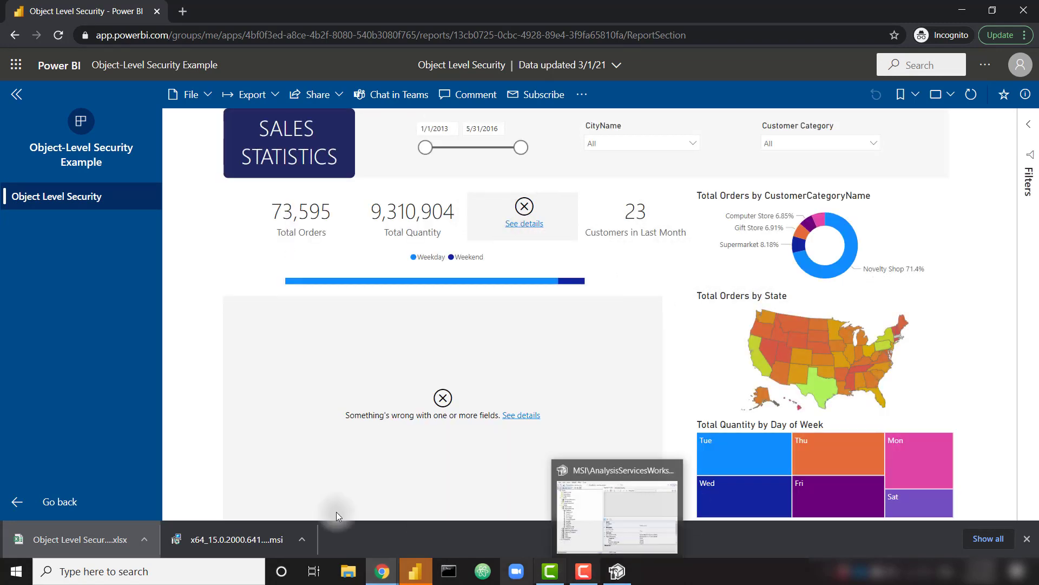
click(262, 95)
click(264, 170)
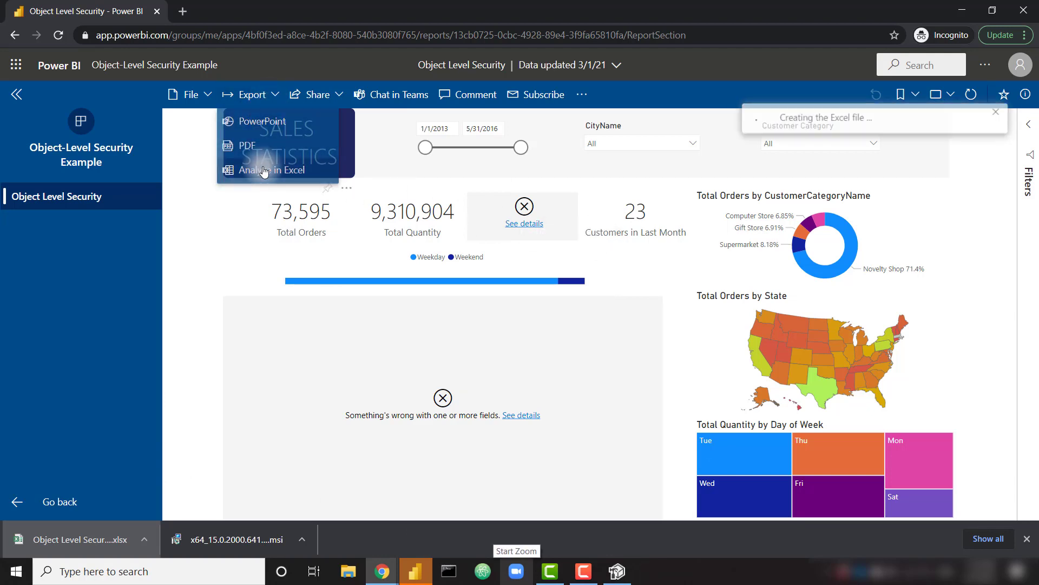
Open the downloaded workbook, enable editing, and expand _Measures in the PivotTable fields
click(84, 538)
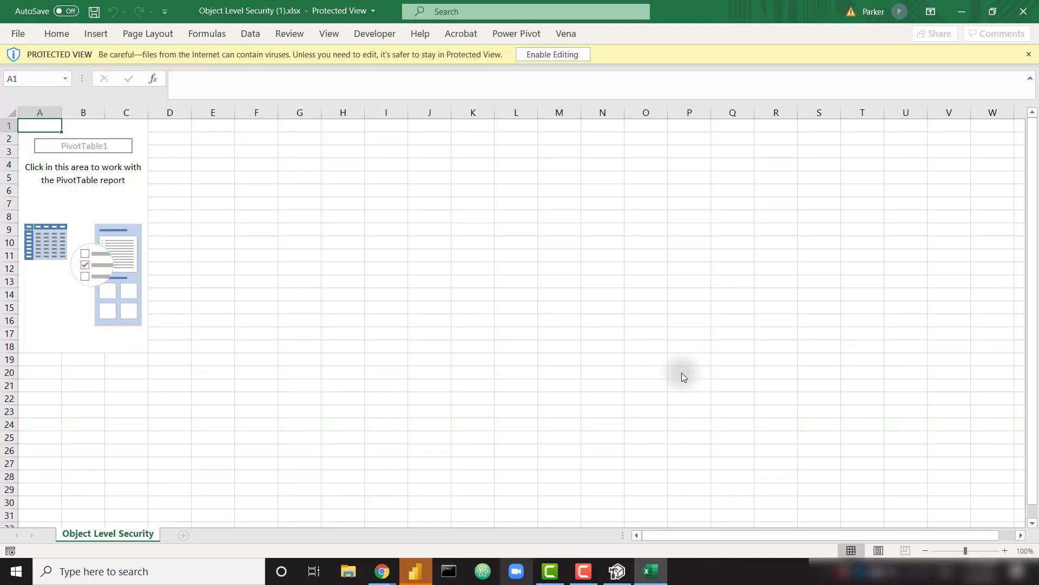
click(549, 53)
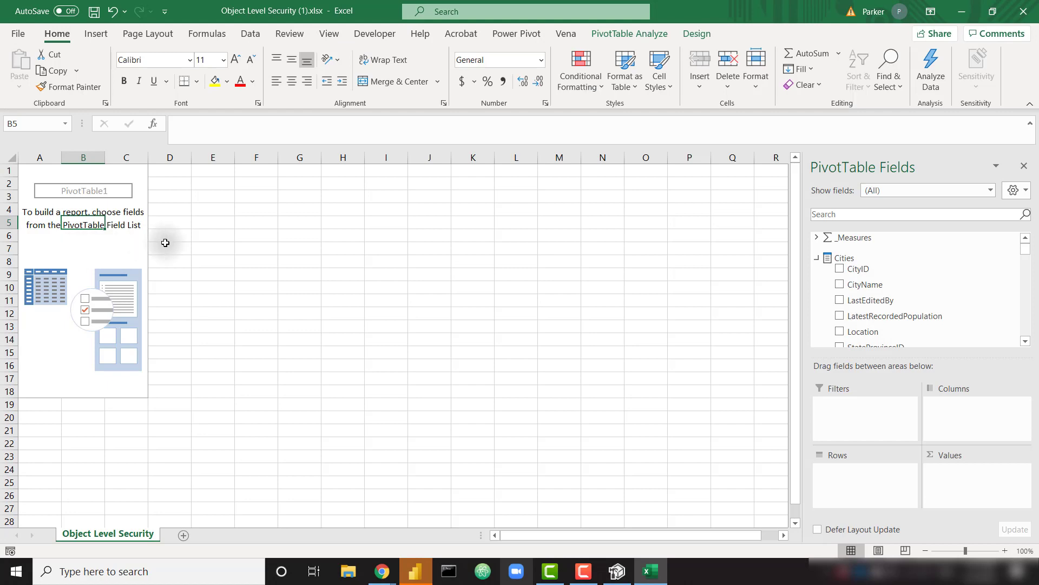
click(822, 239)
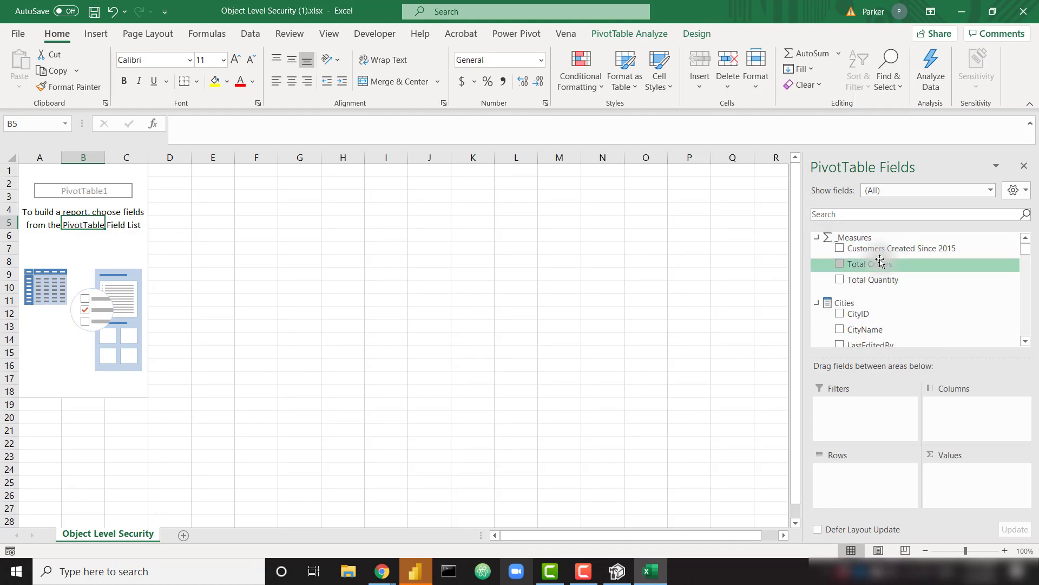
scroll(888, 301, down, 5)
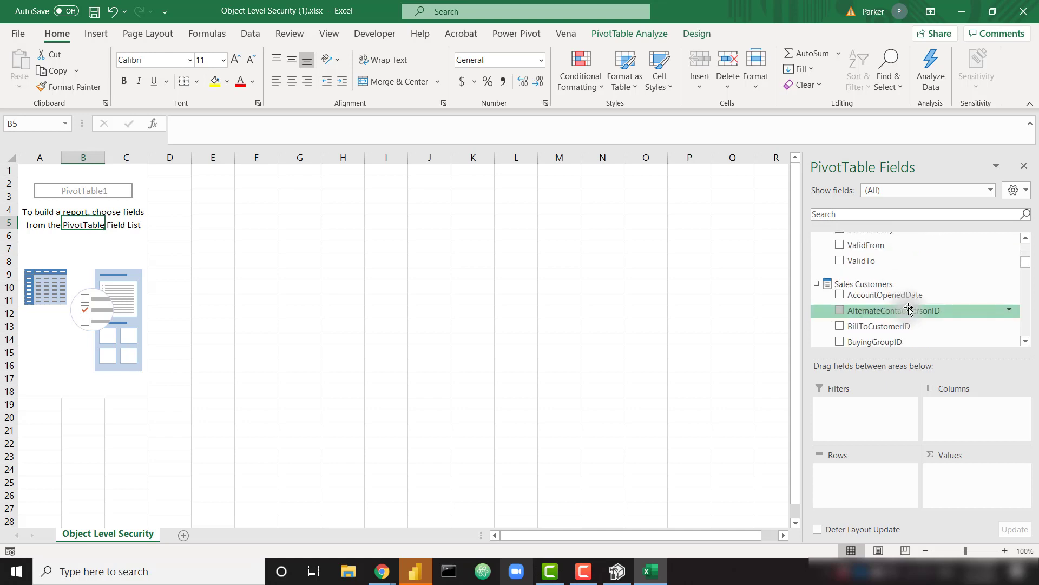
scroll(909, 310, down, 7)
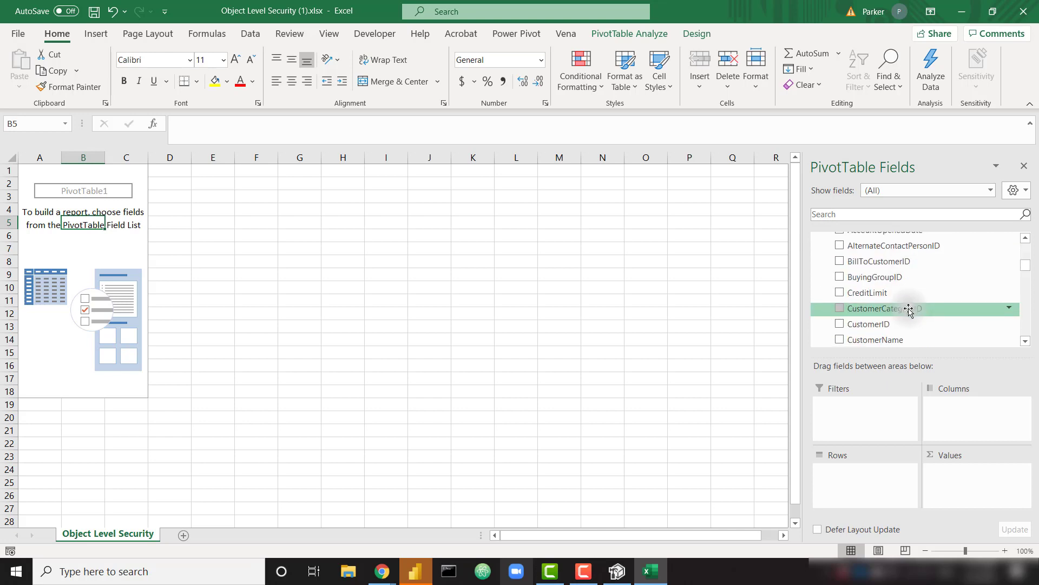
Search the PivotTable field list for 'orderli' to show the order-line fields
click(914, 211)
text(orderli)
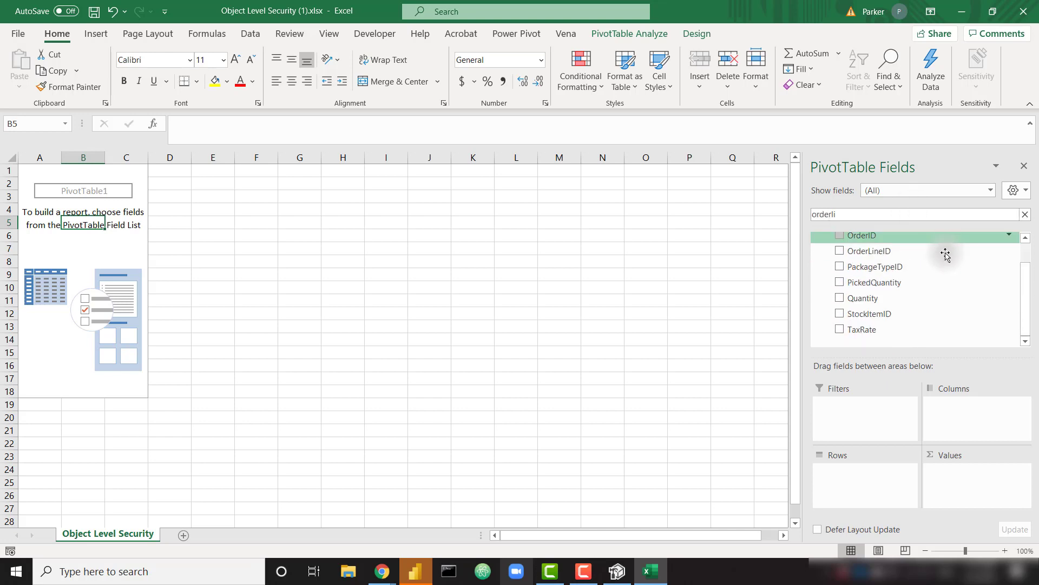
scroll(887, 308, up, 1)
scroll(888, 292, down, 1)
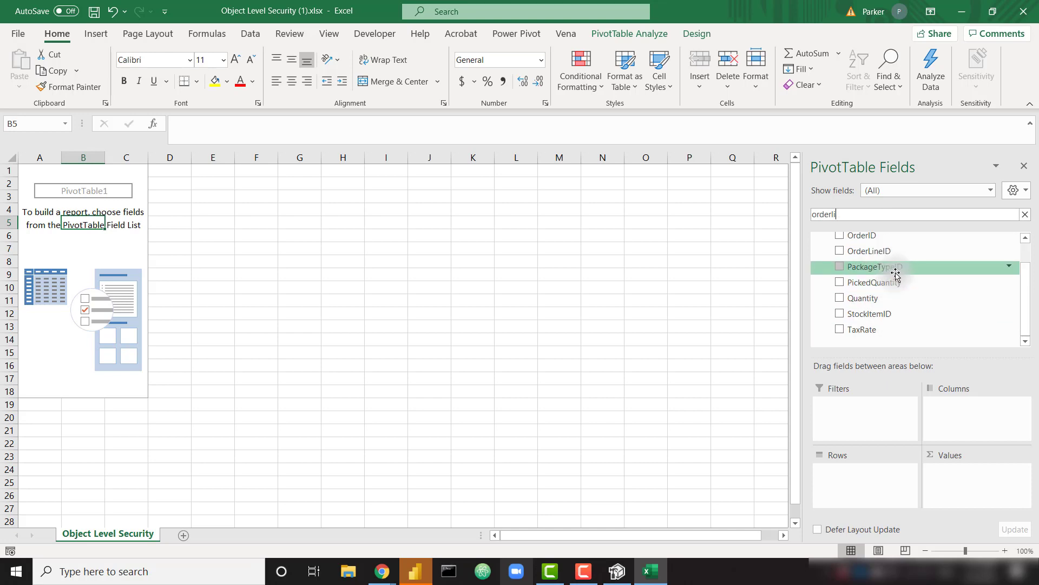
Switch to Power BI Desktop and choose Power BI datasets as the data source
click(415, 571)
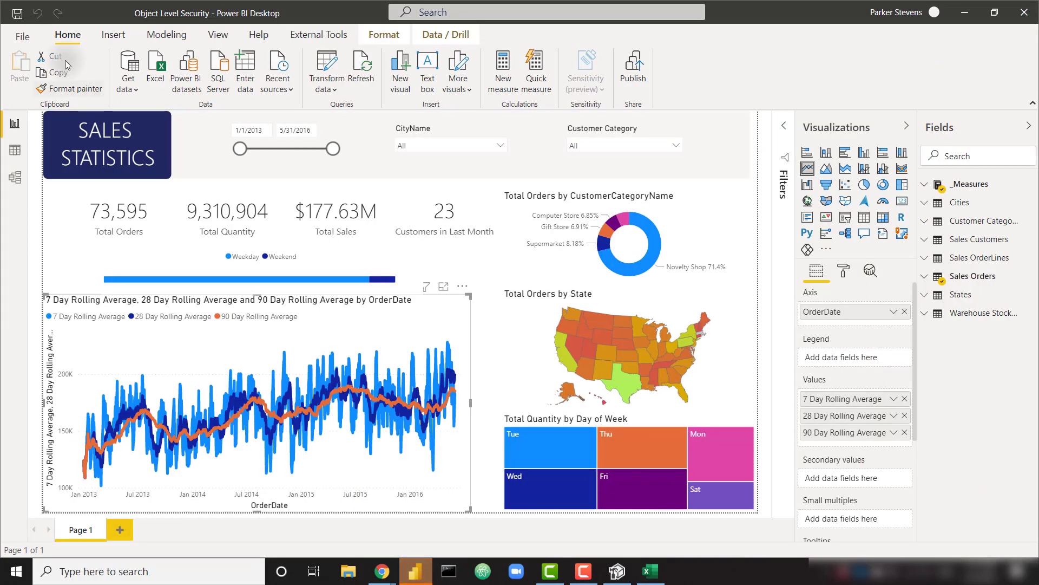
click(24, 44)
key(Escape)
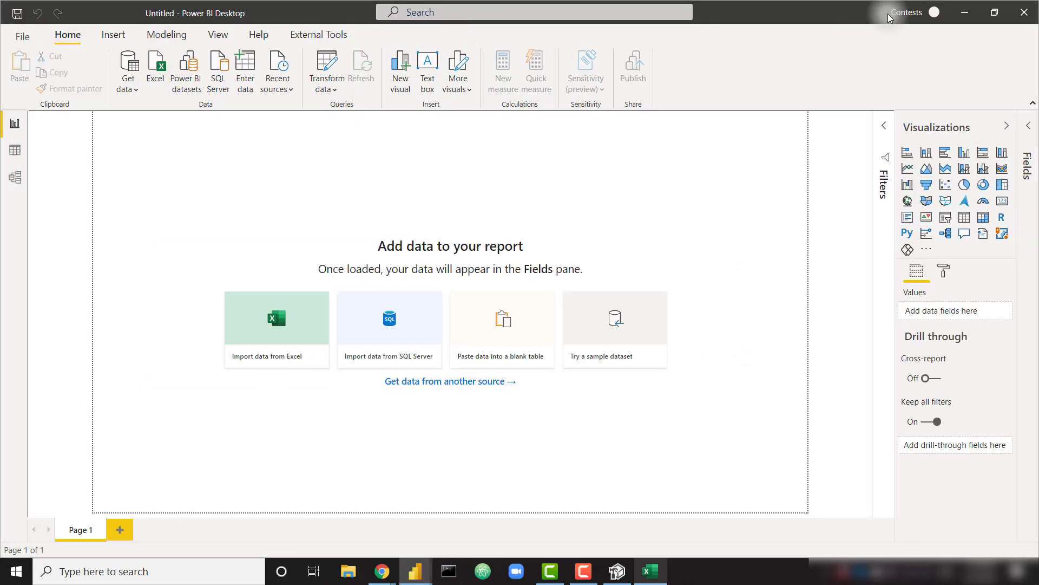
click(129, 87)
click(175, 153)
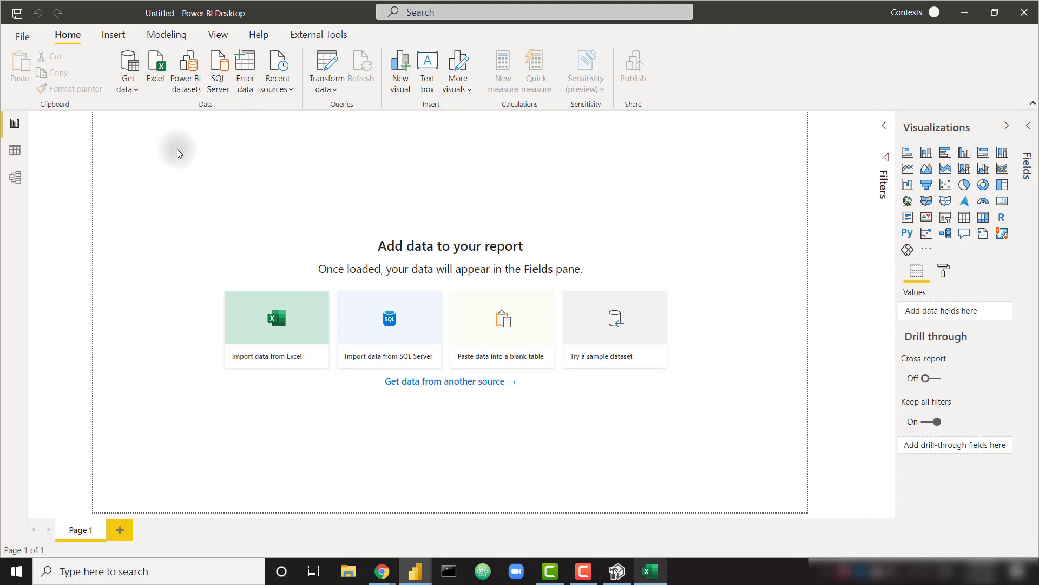
Create a report on the Object Level Security dataset and expand Sales OrderLines and _Measures
click(285, 385)
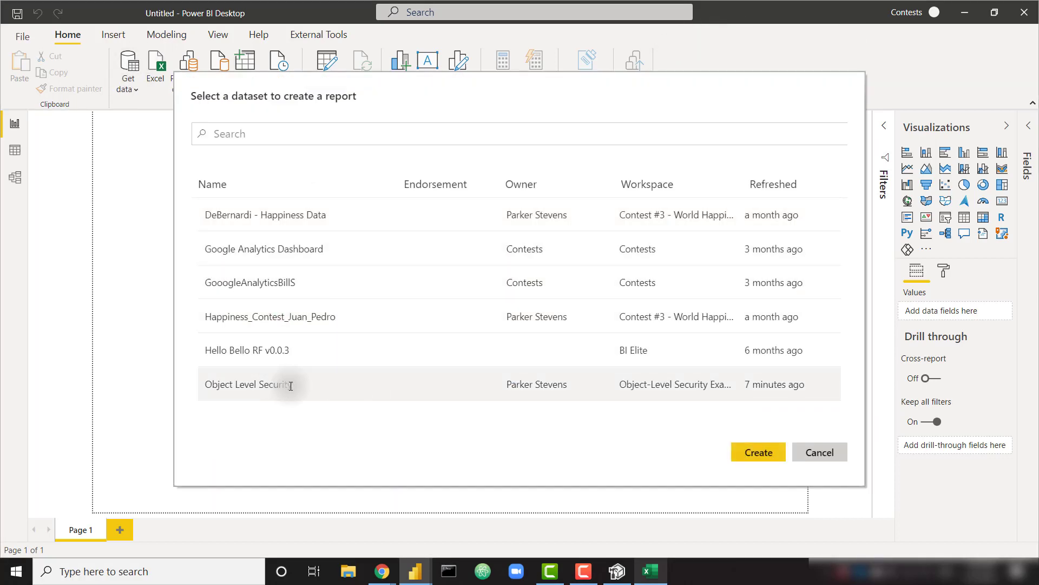
click(757, 451)
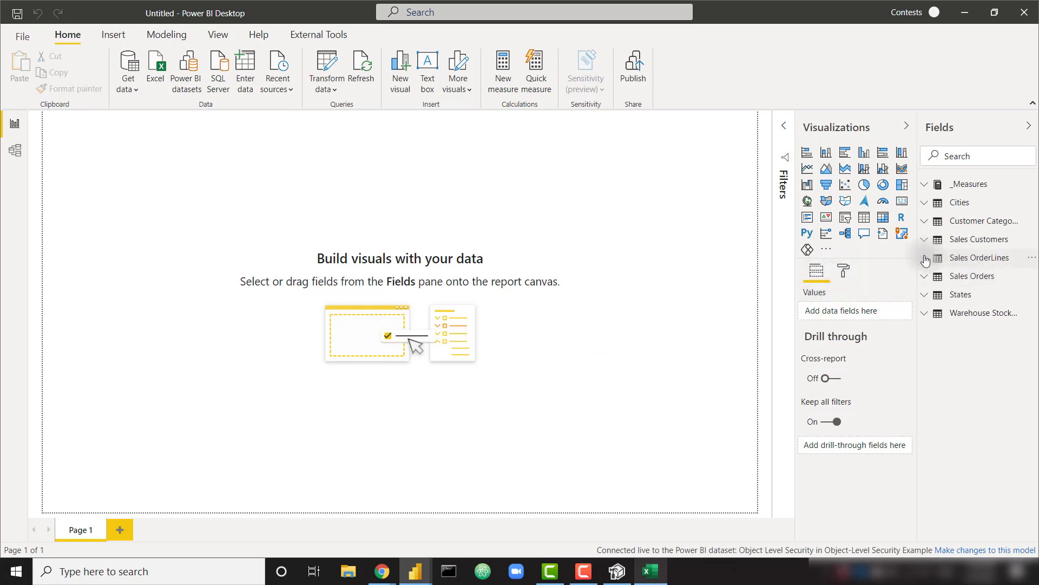
click(980, 258)
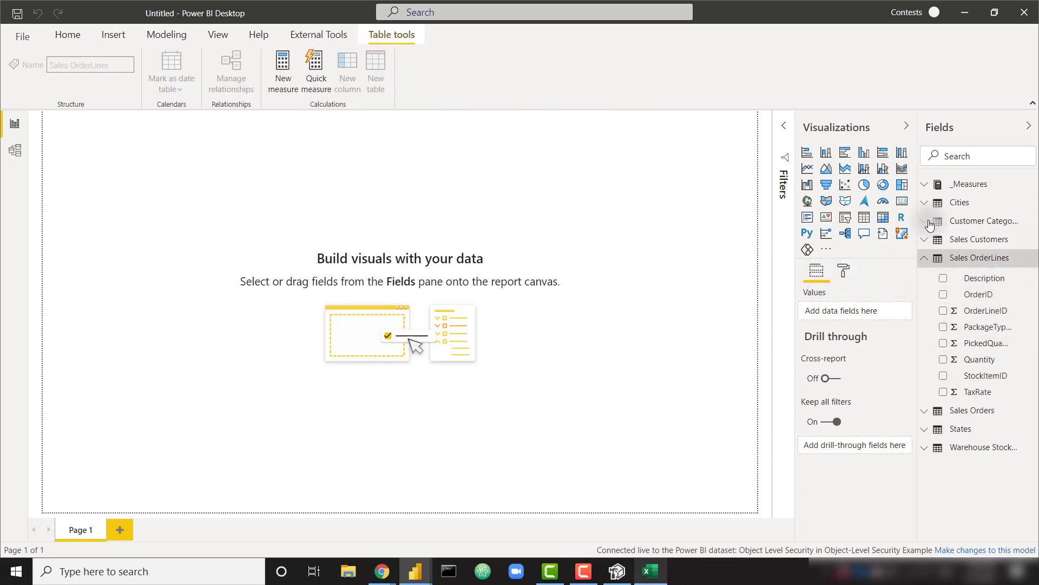
click(929, 185)
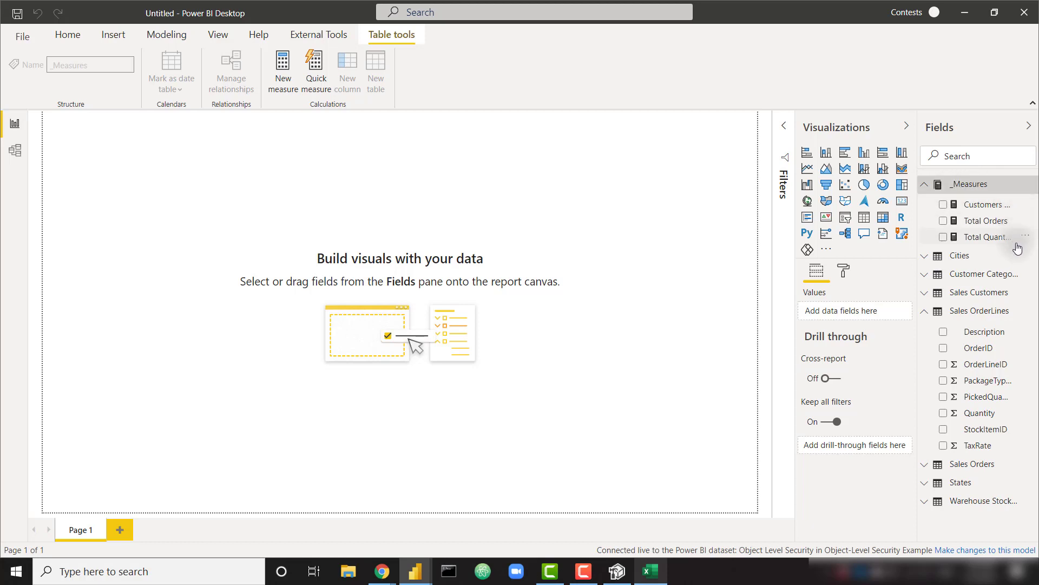